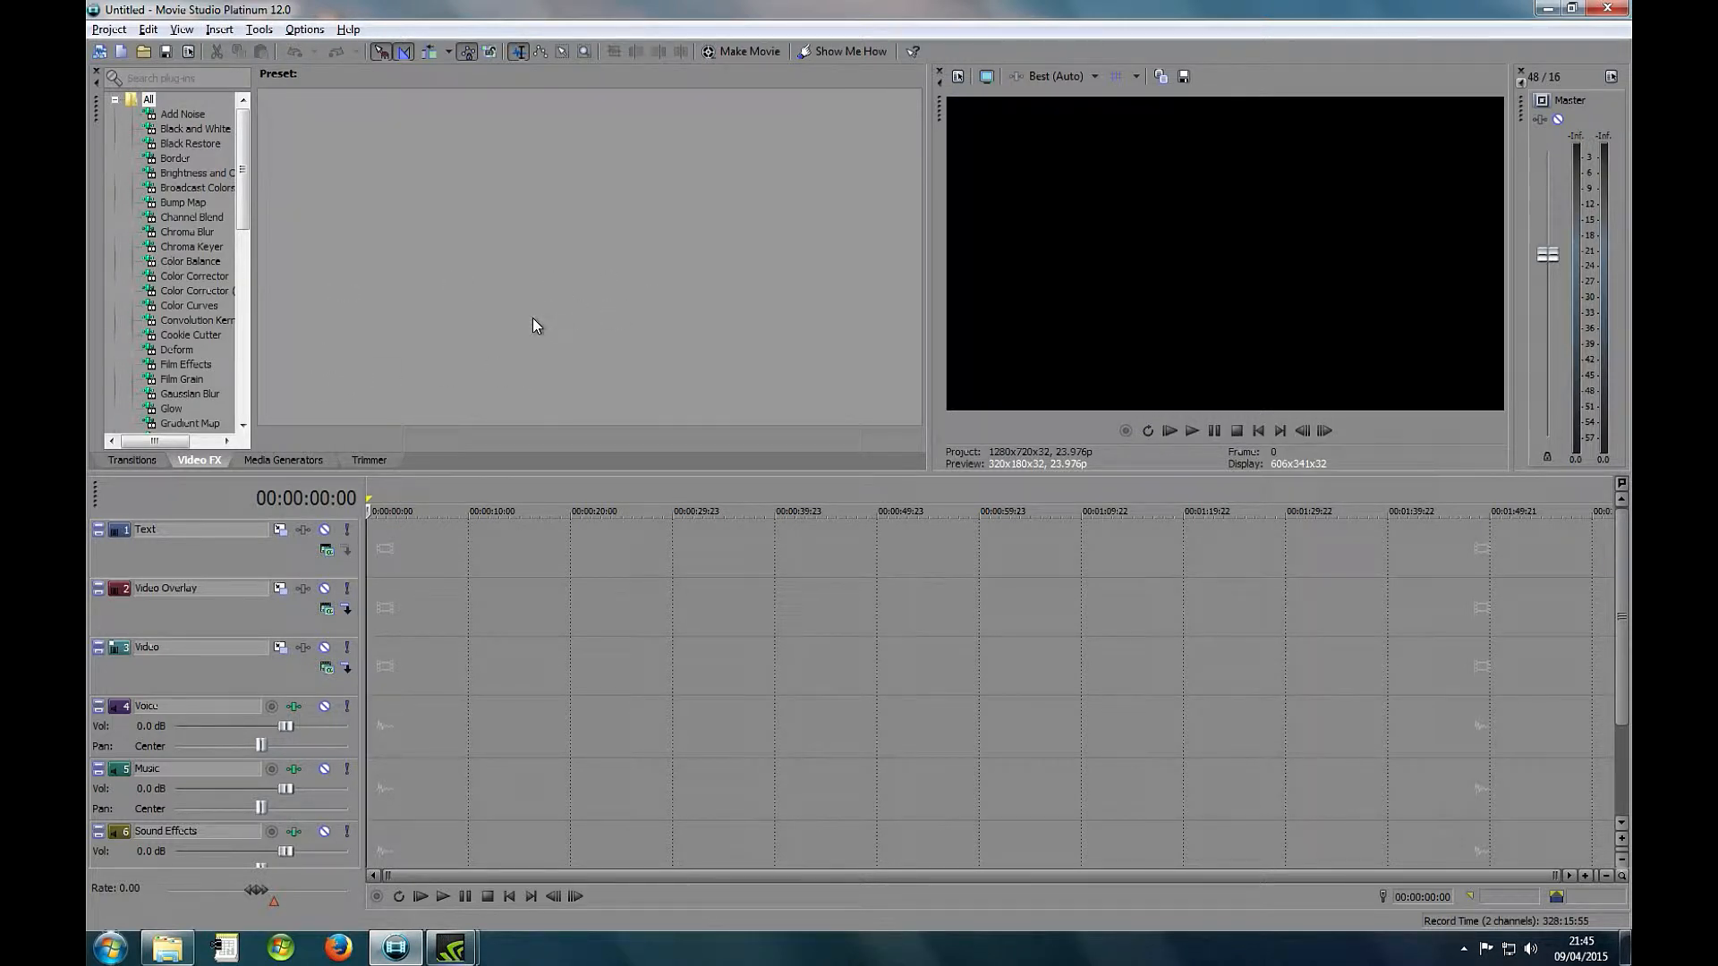
Browse the video effects list and view the Channel Blend, Film Effects and Light Rays presets
click(190, 276)
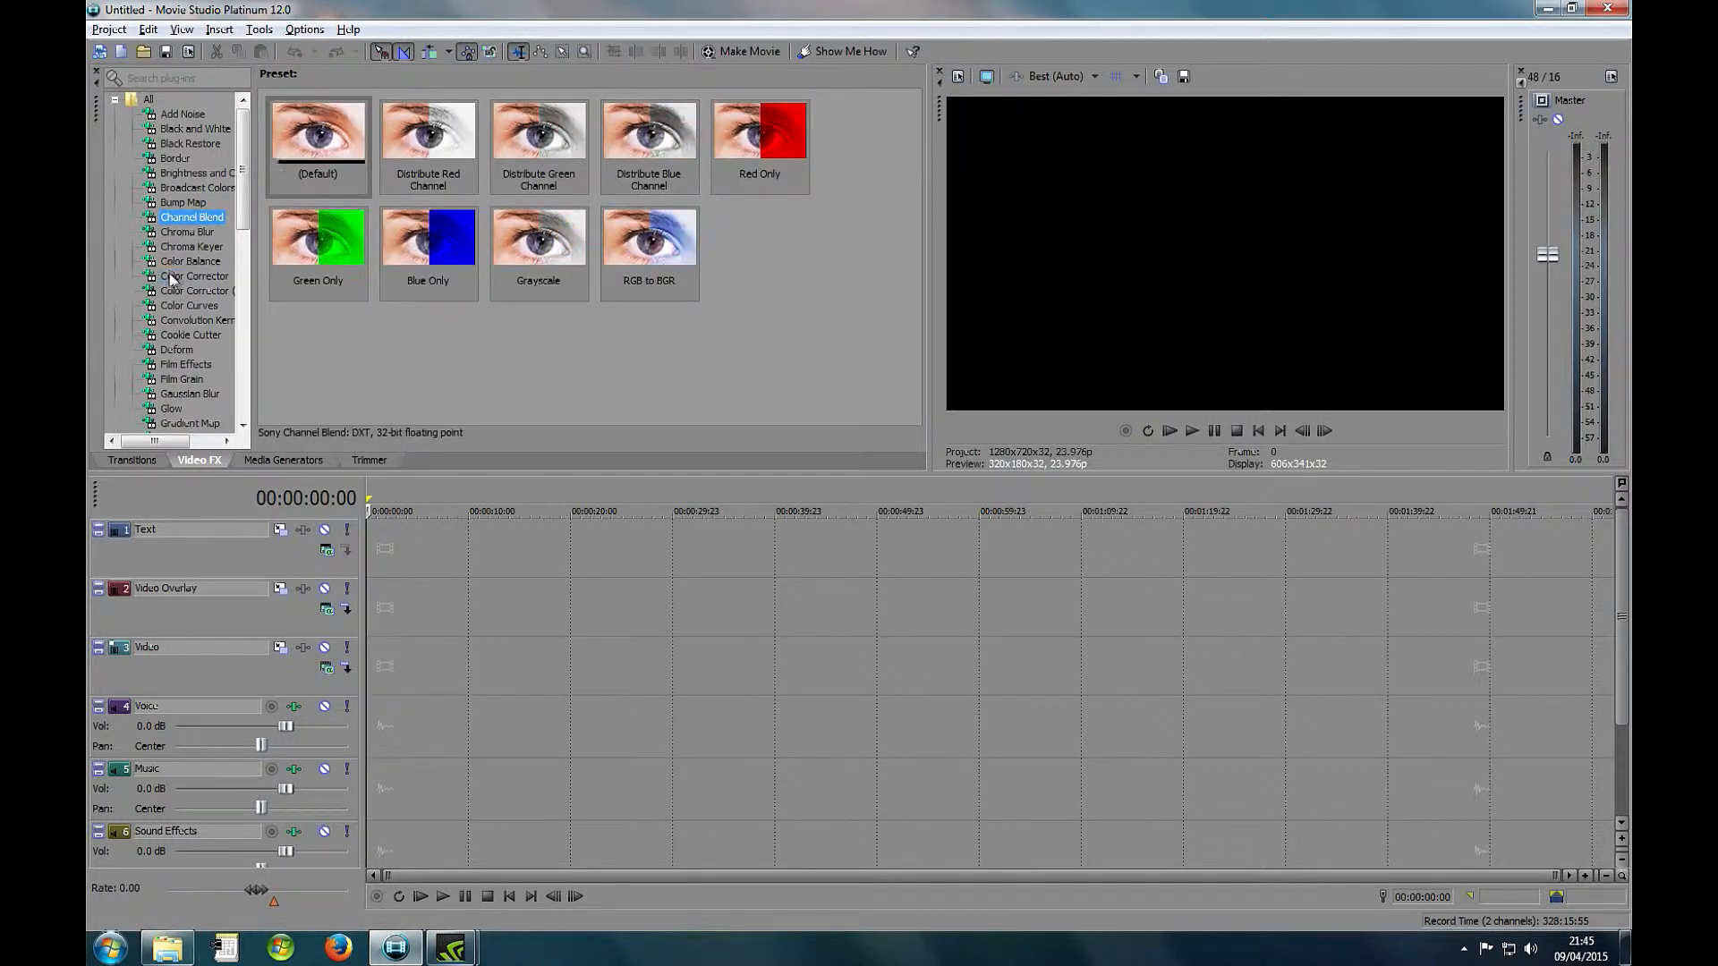
click(183, 363)
scroll(183, 385, down, 3)
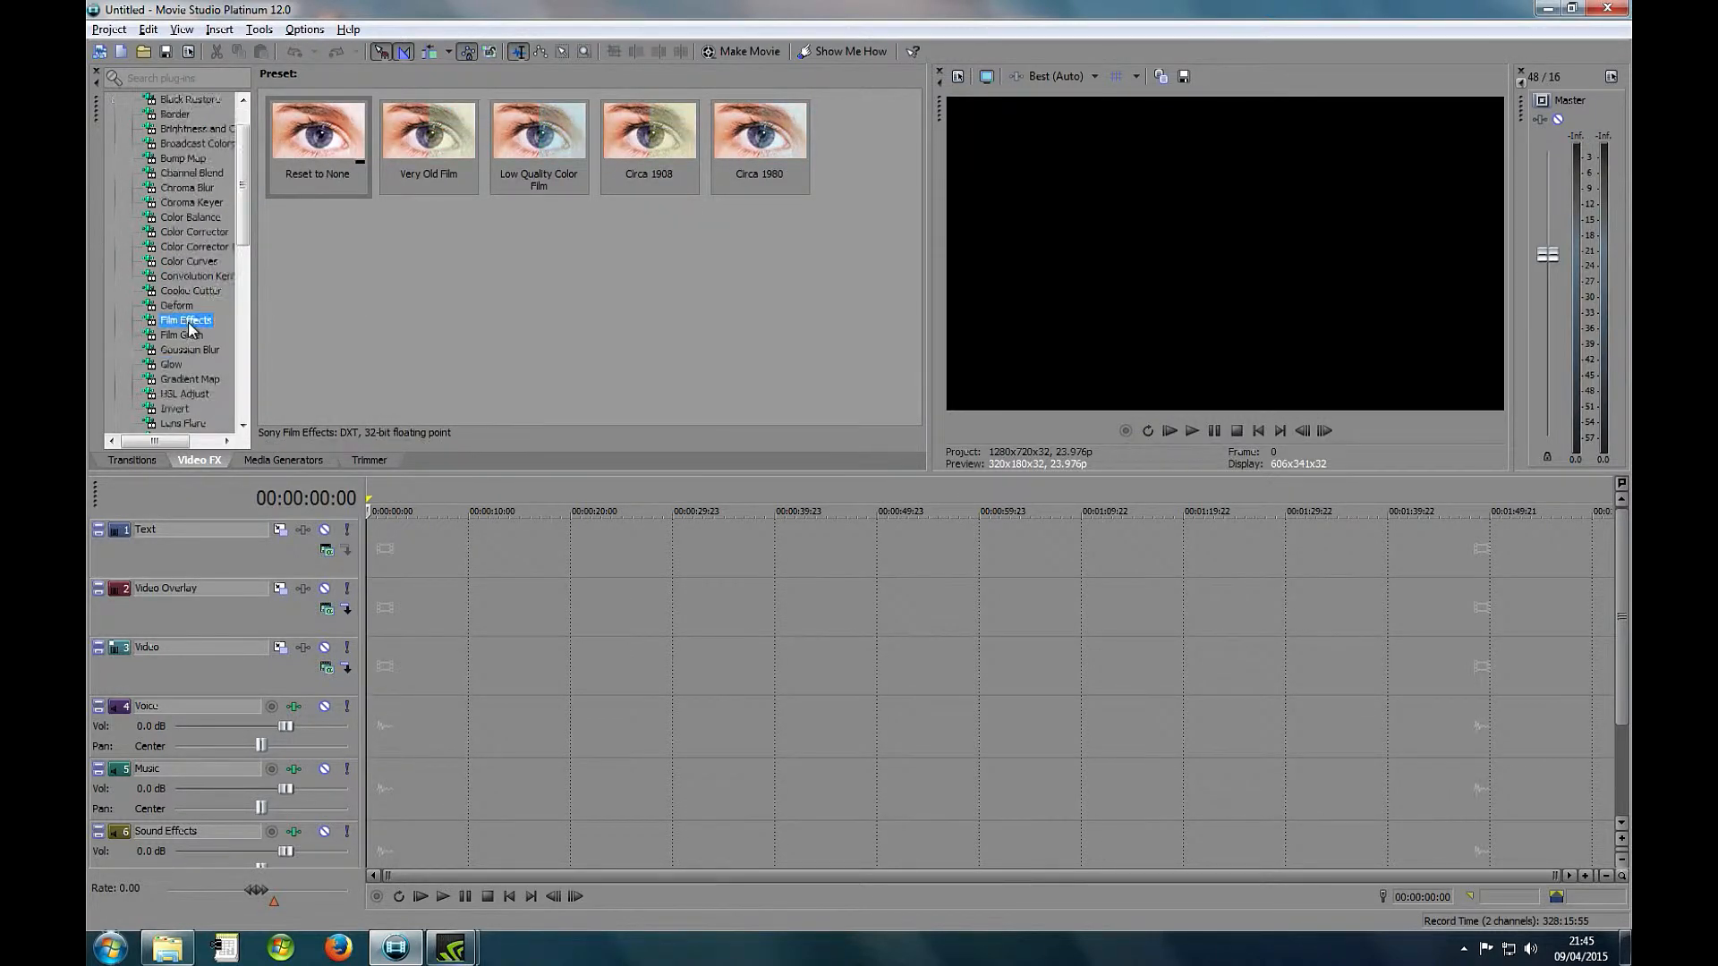
click(184, 365)
scroll(184, 358, down, 5)
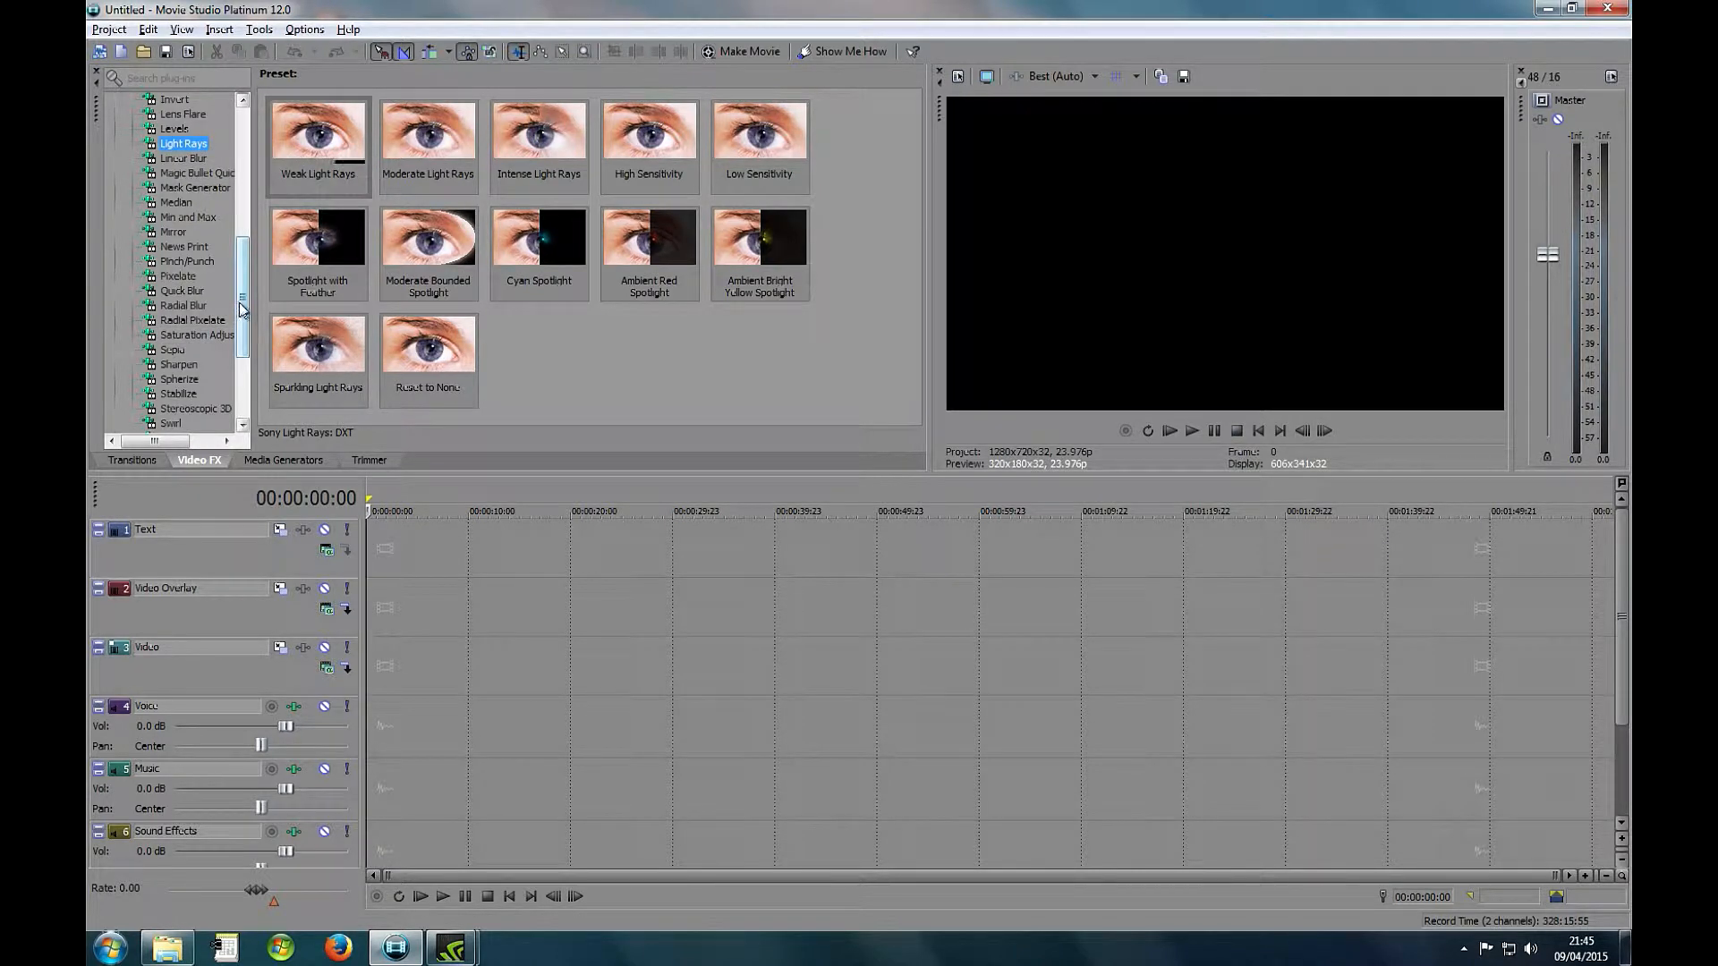
scroll(241, 318, up, 7)
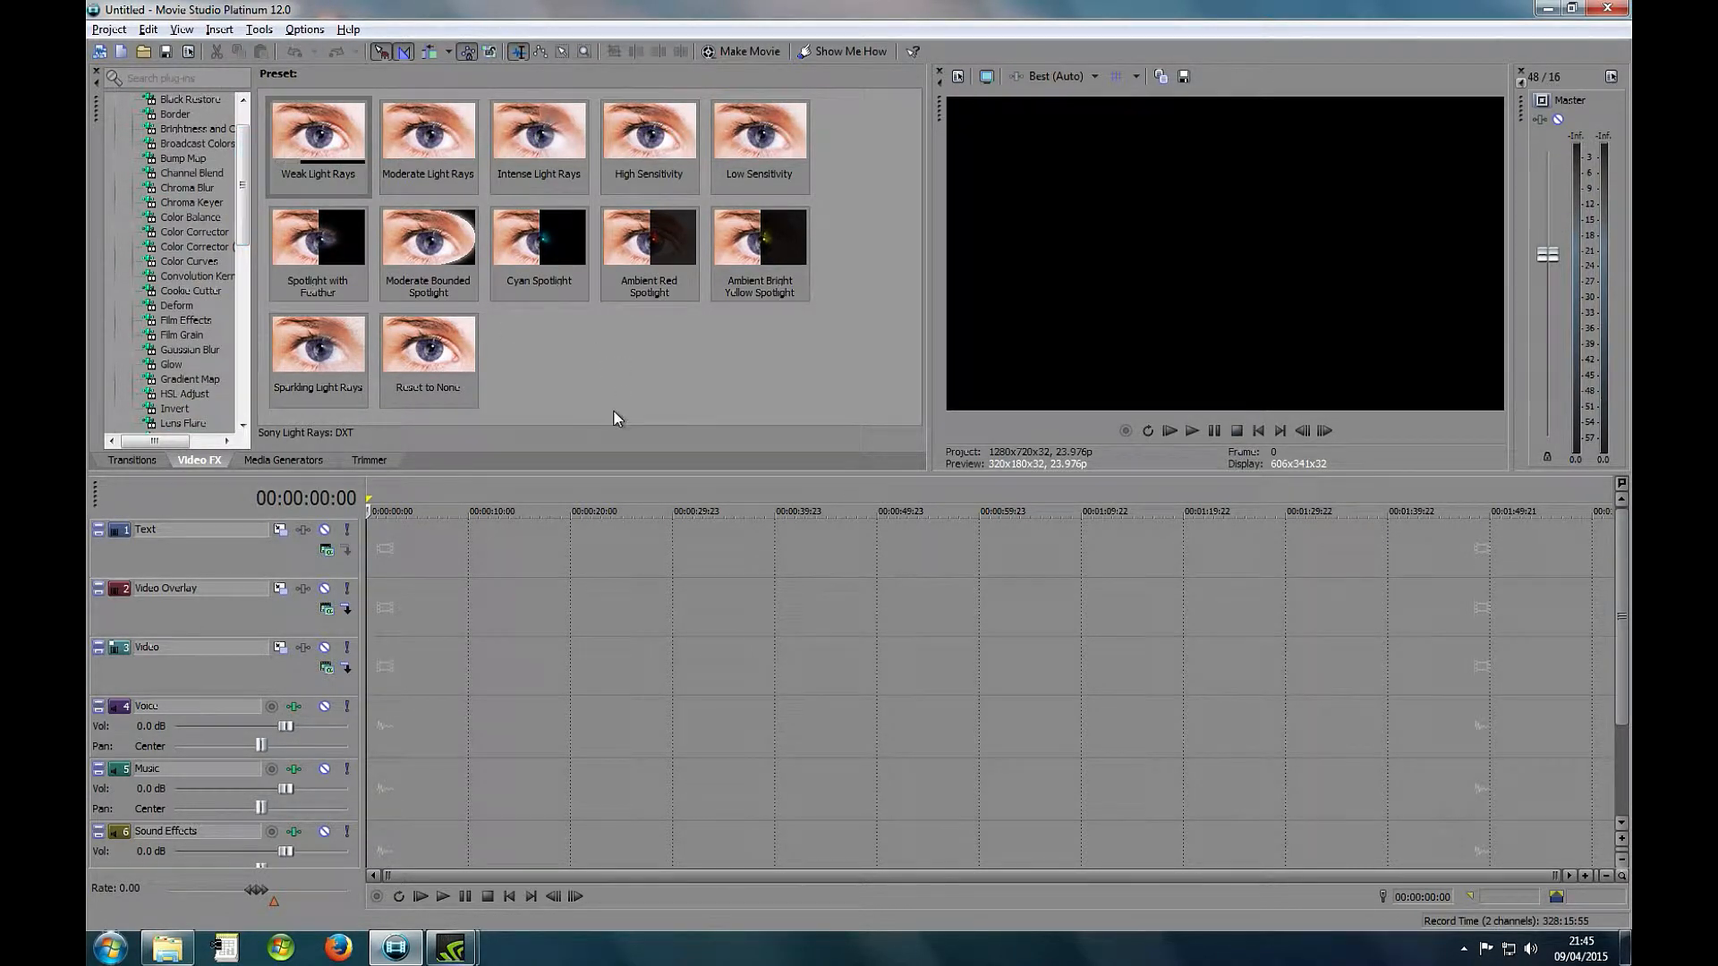
Open the gameplay video "Battlefield Bad Company 2 03.06.2015 - 19.45.34.02_1" onto the timeline
click(143, 52)
click(333, 222)
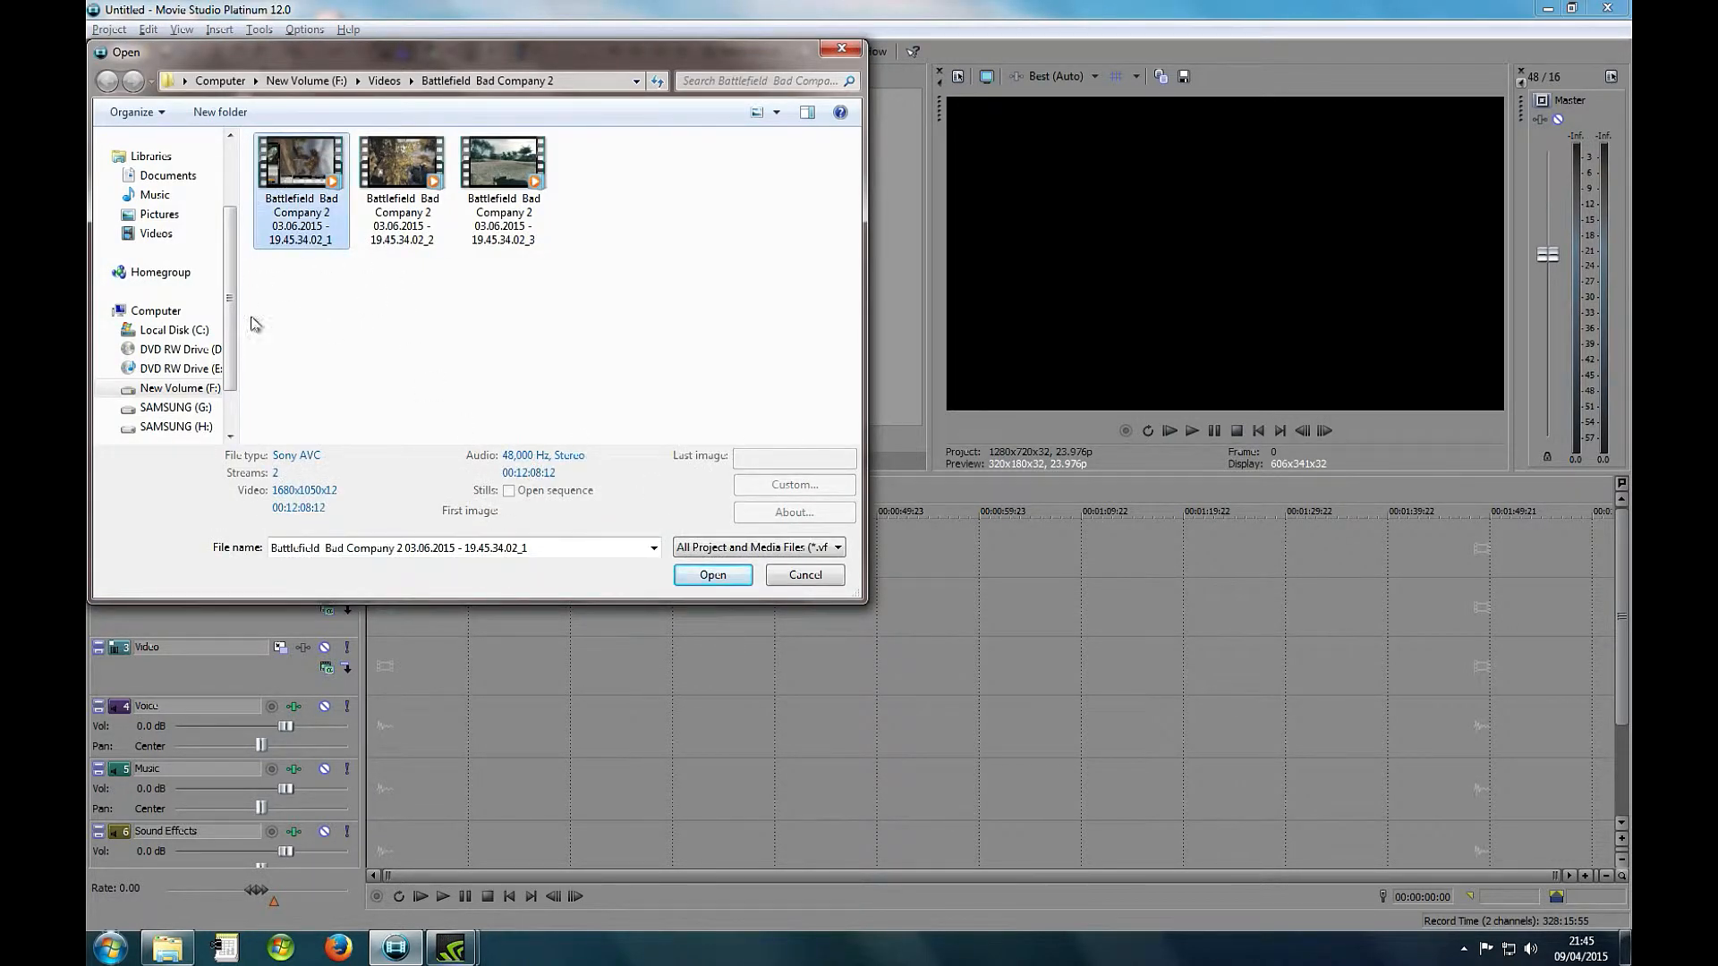
click(705, 575)
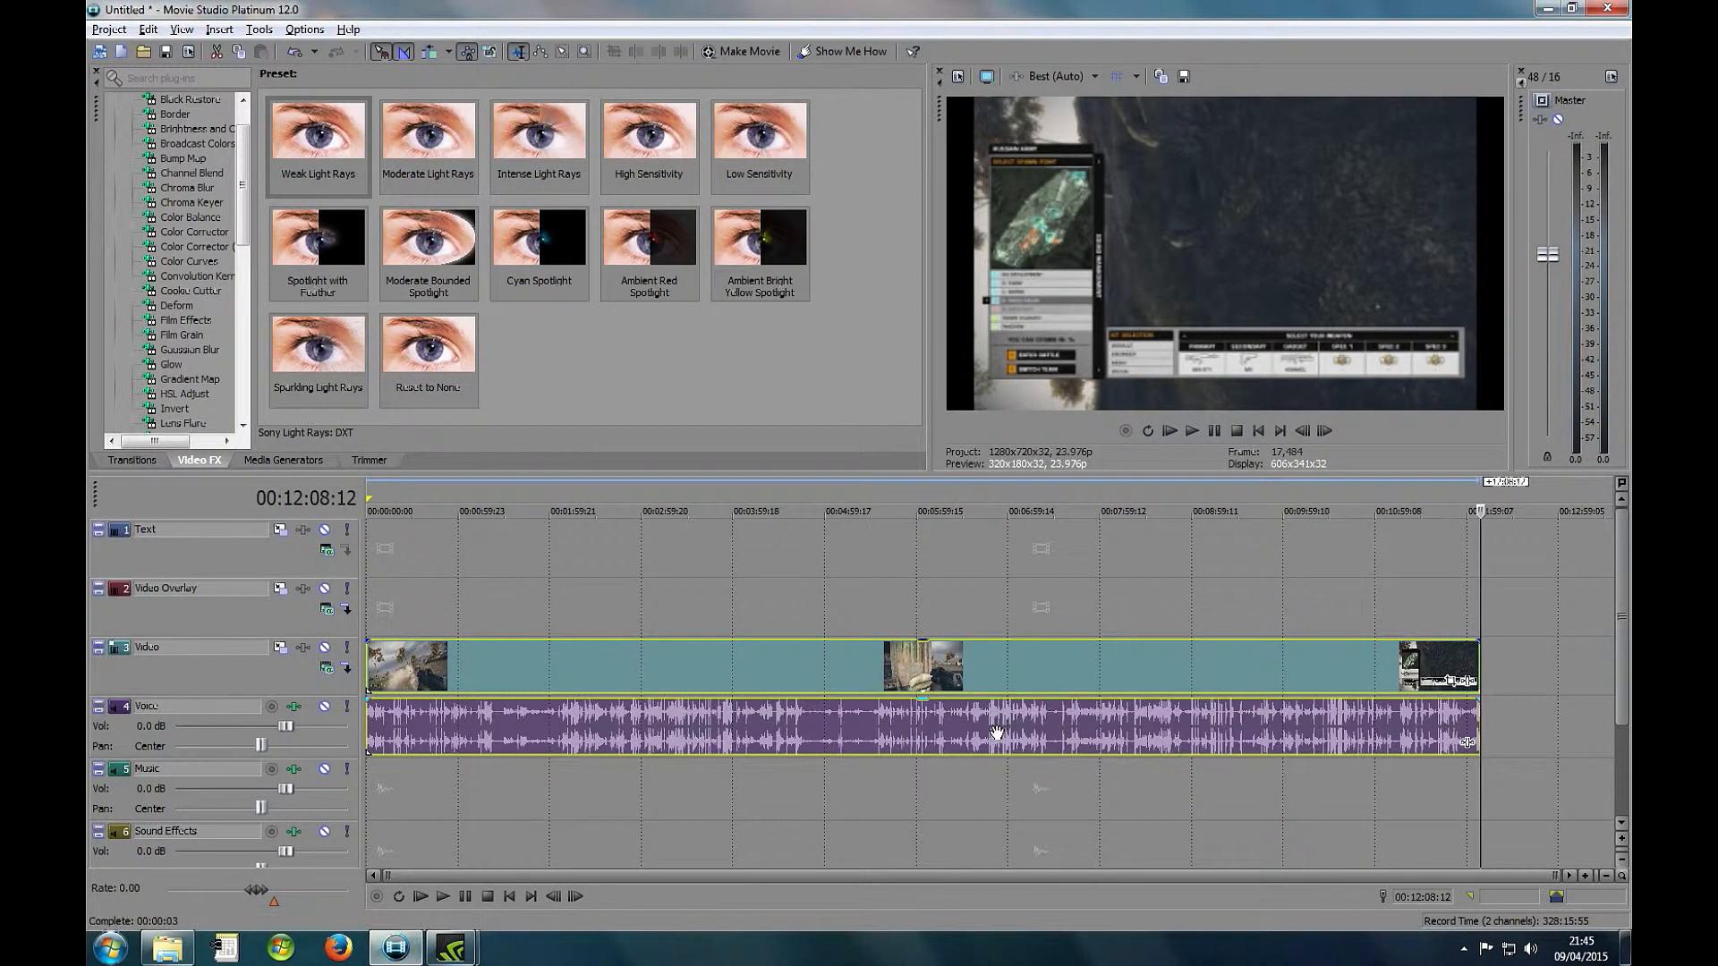
Play a short part of the clip and move the playback cursor to about 00:03:57:15
click(489, 654)
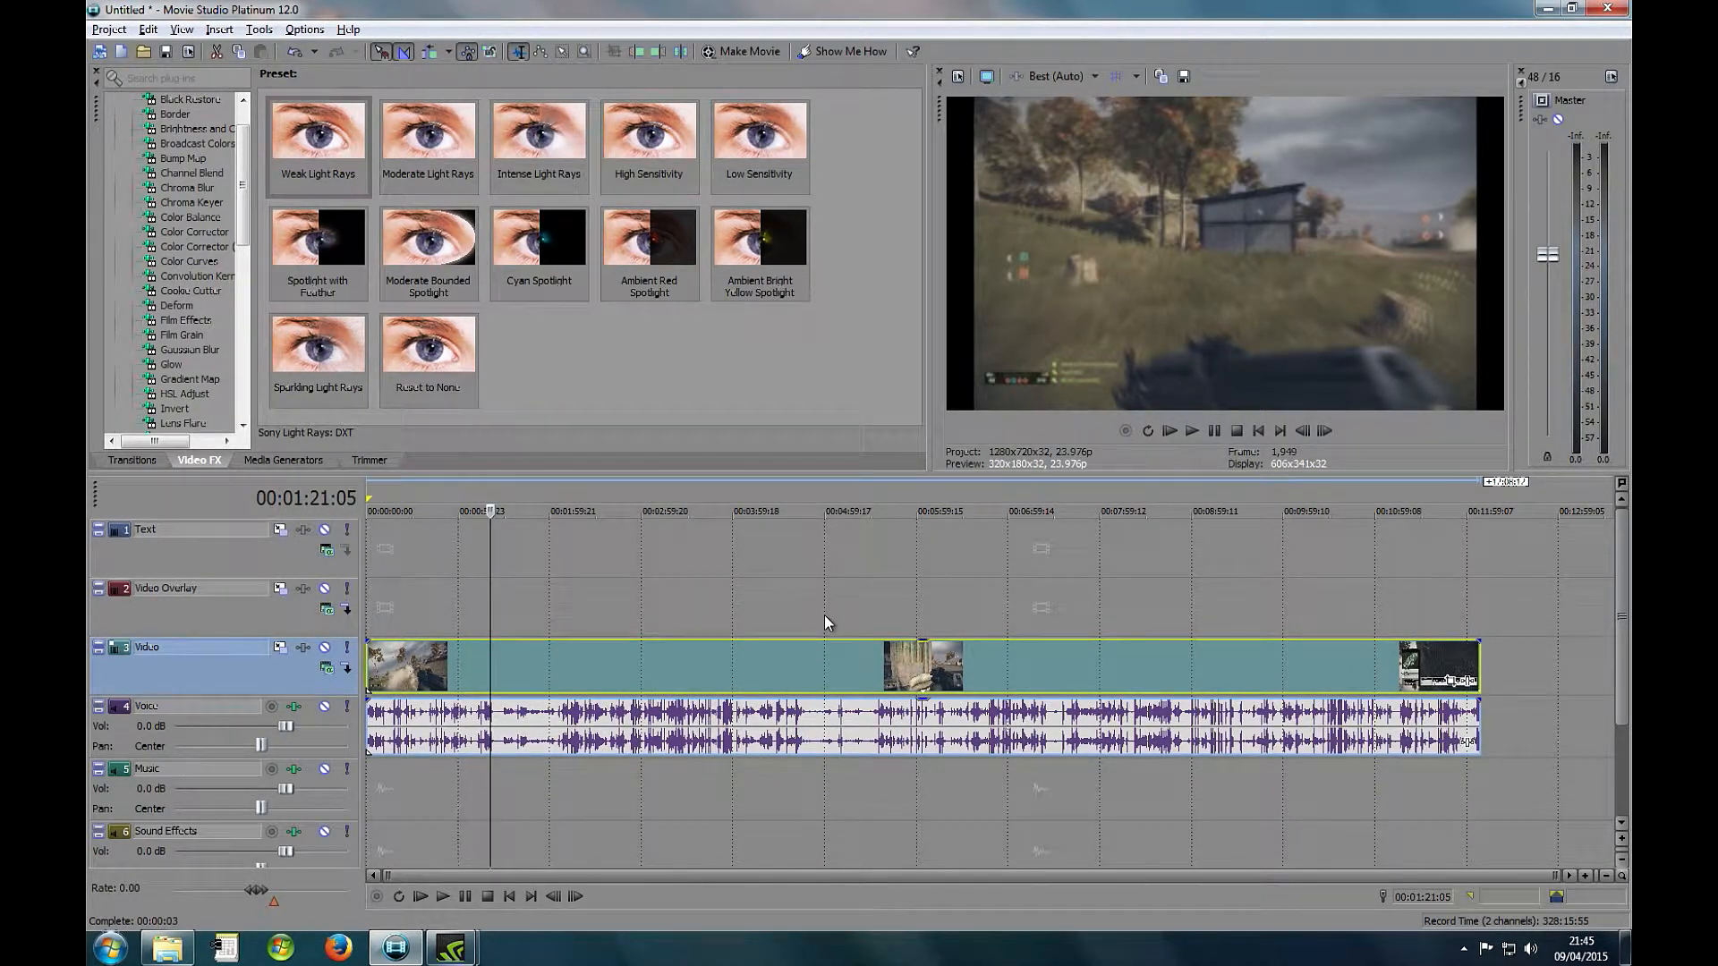
click(1192, 432)
key(space)
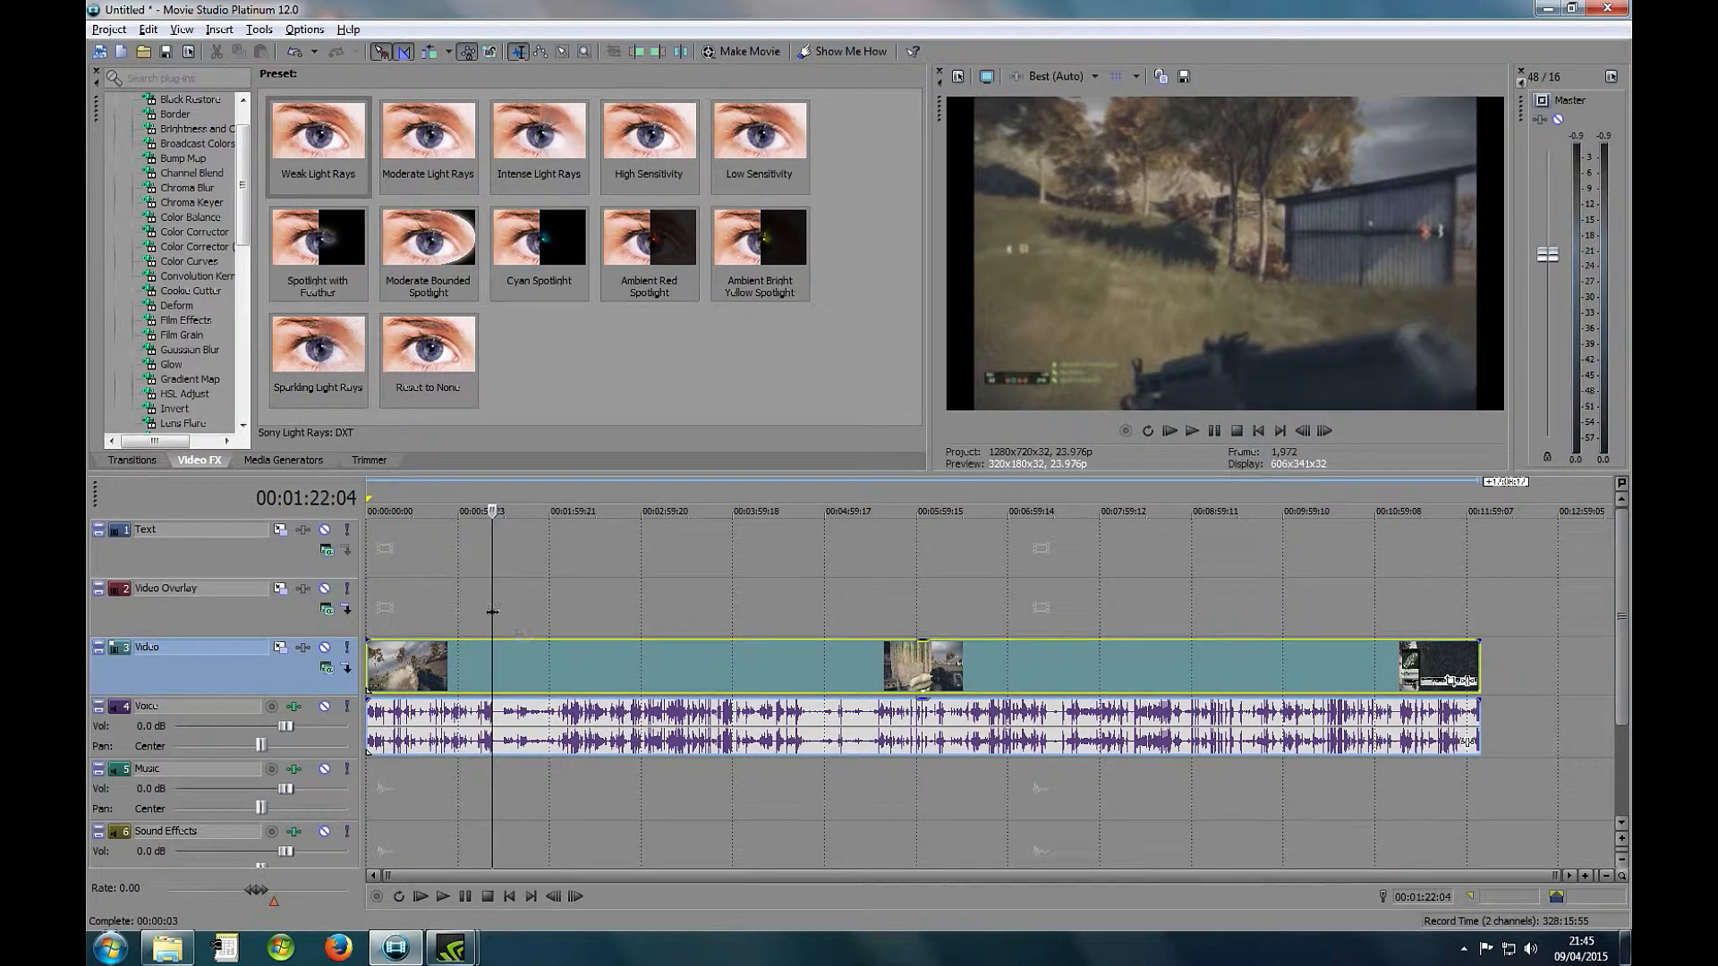
drag(490, 608, 729, 597)
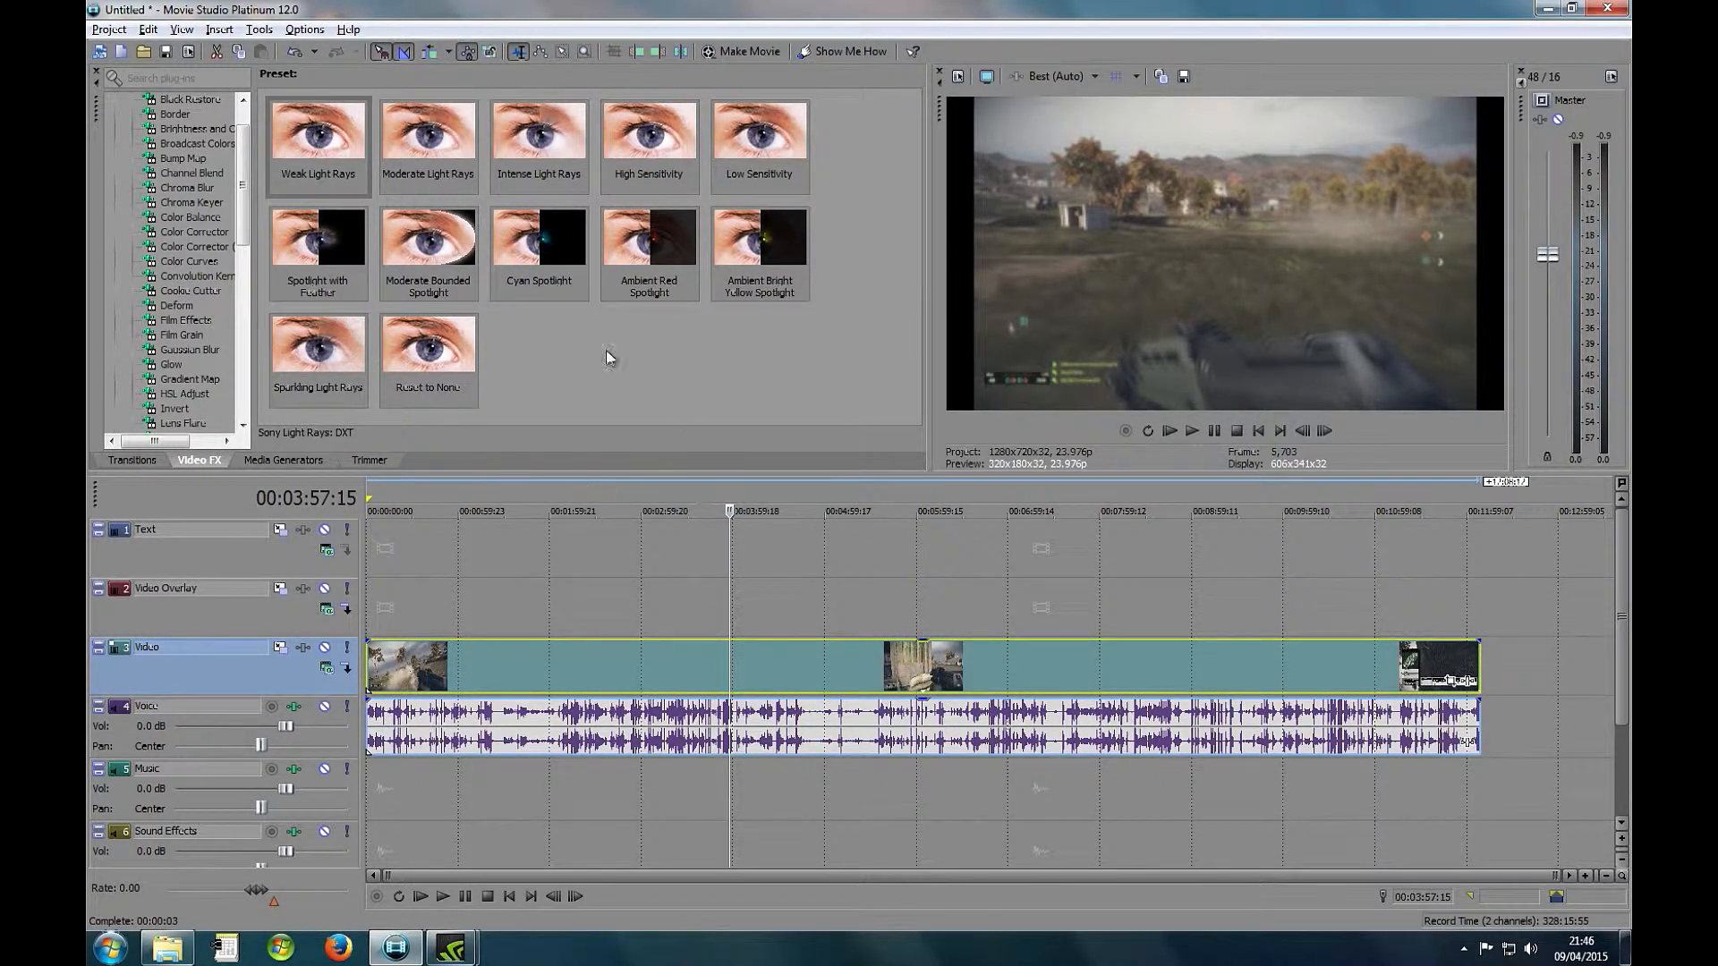
click(1192, 430)
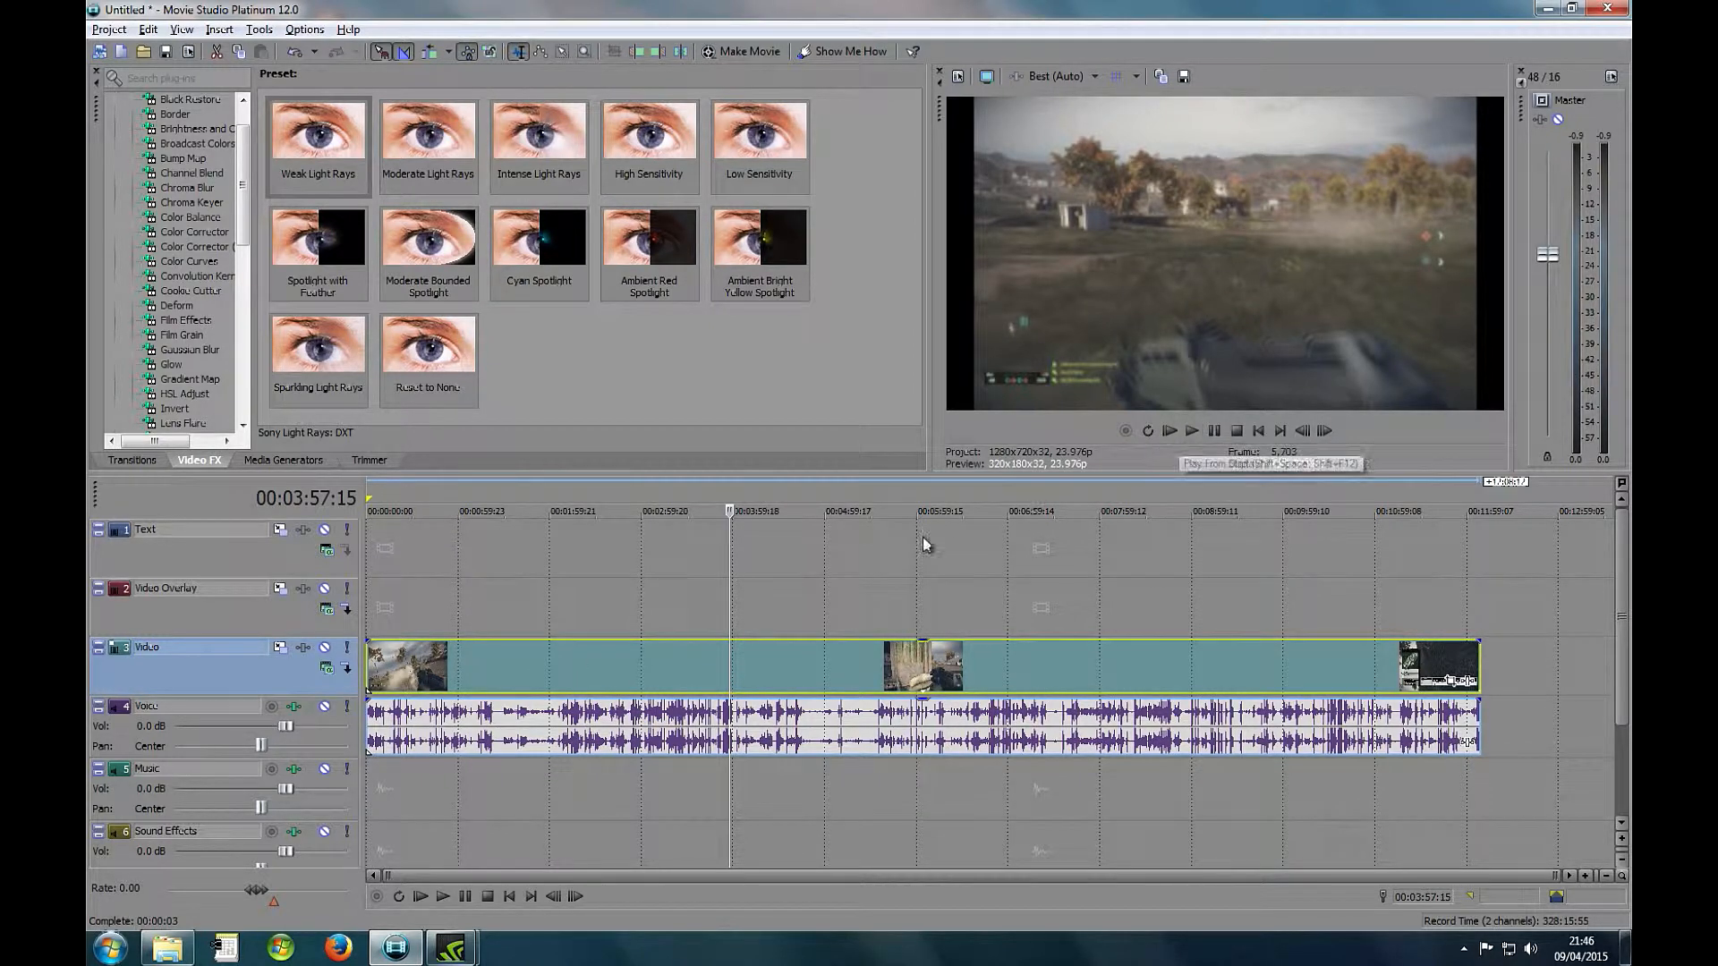
Disable resampling in the video clip's properties
right_click(685, 670)
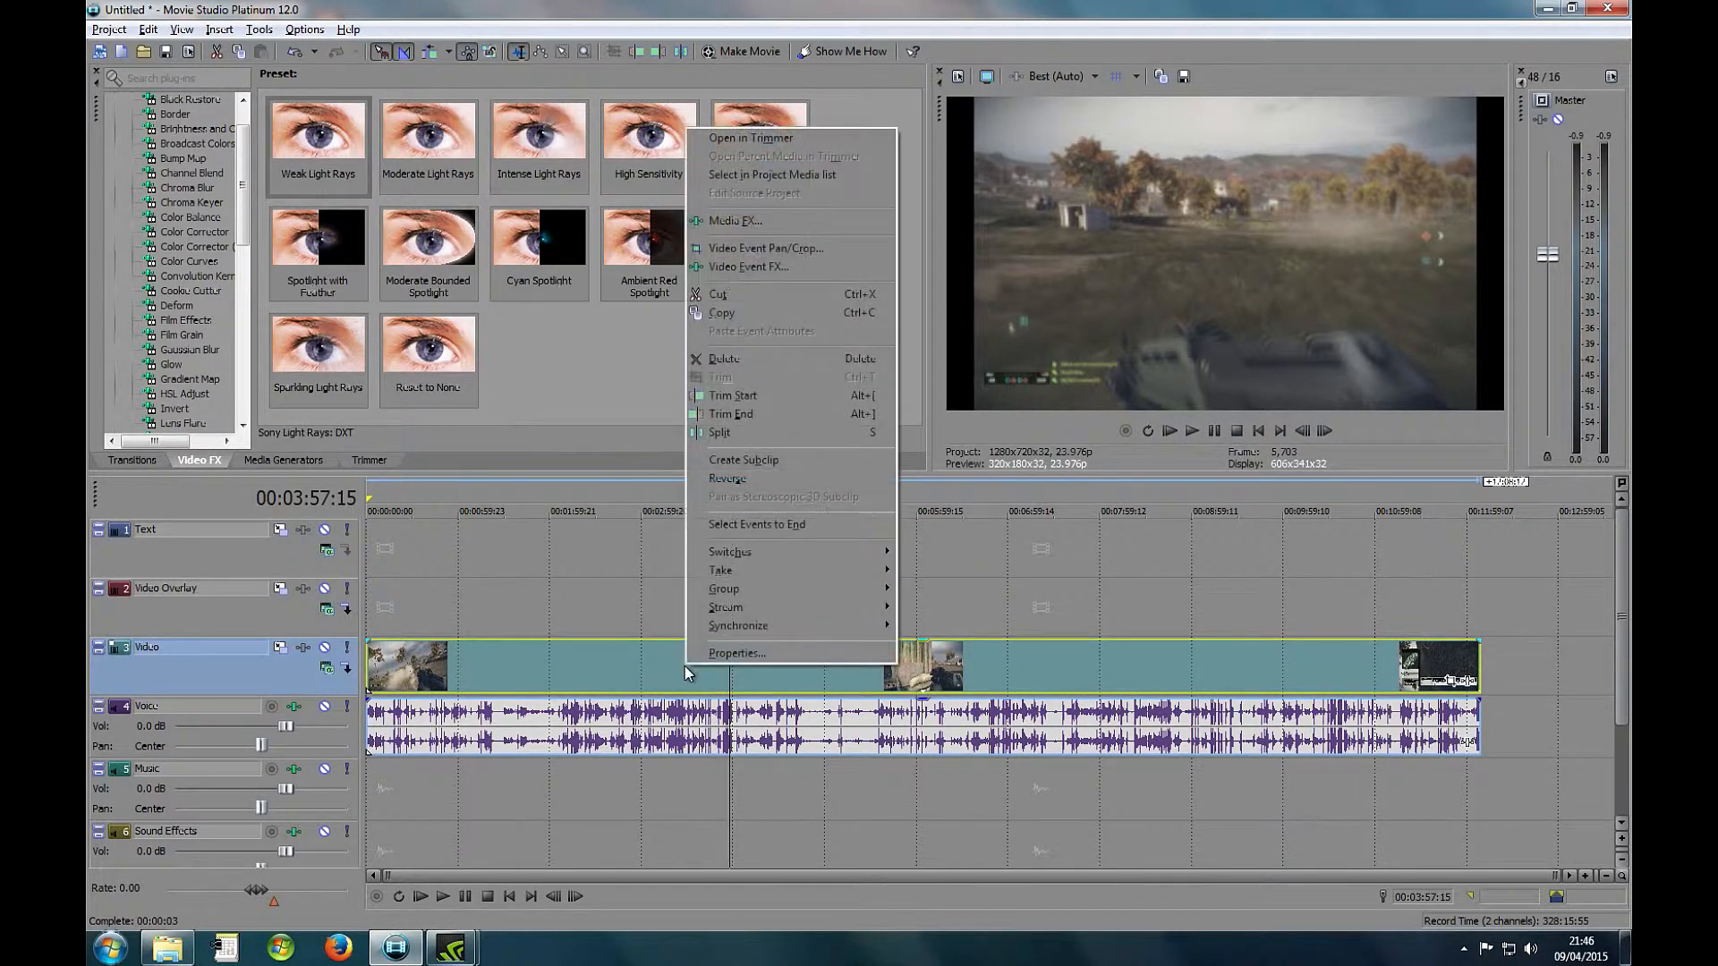
click(743, 654)
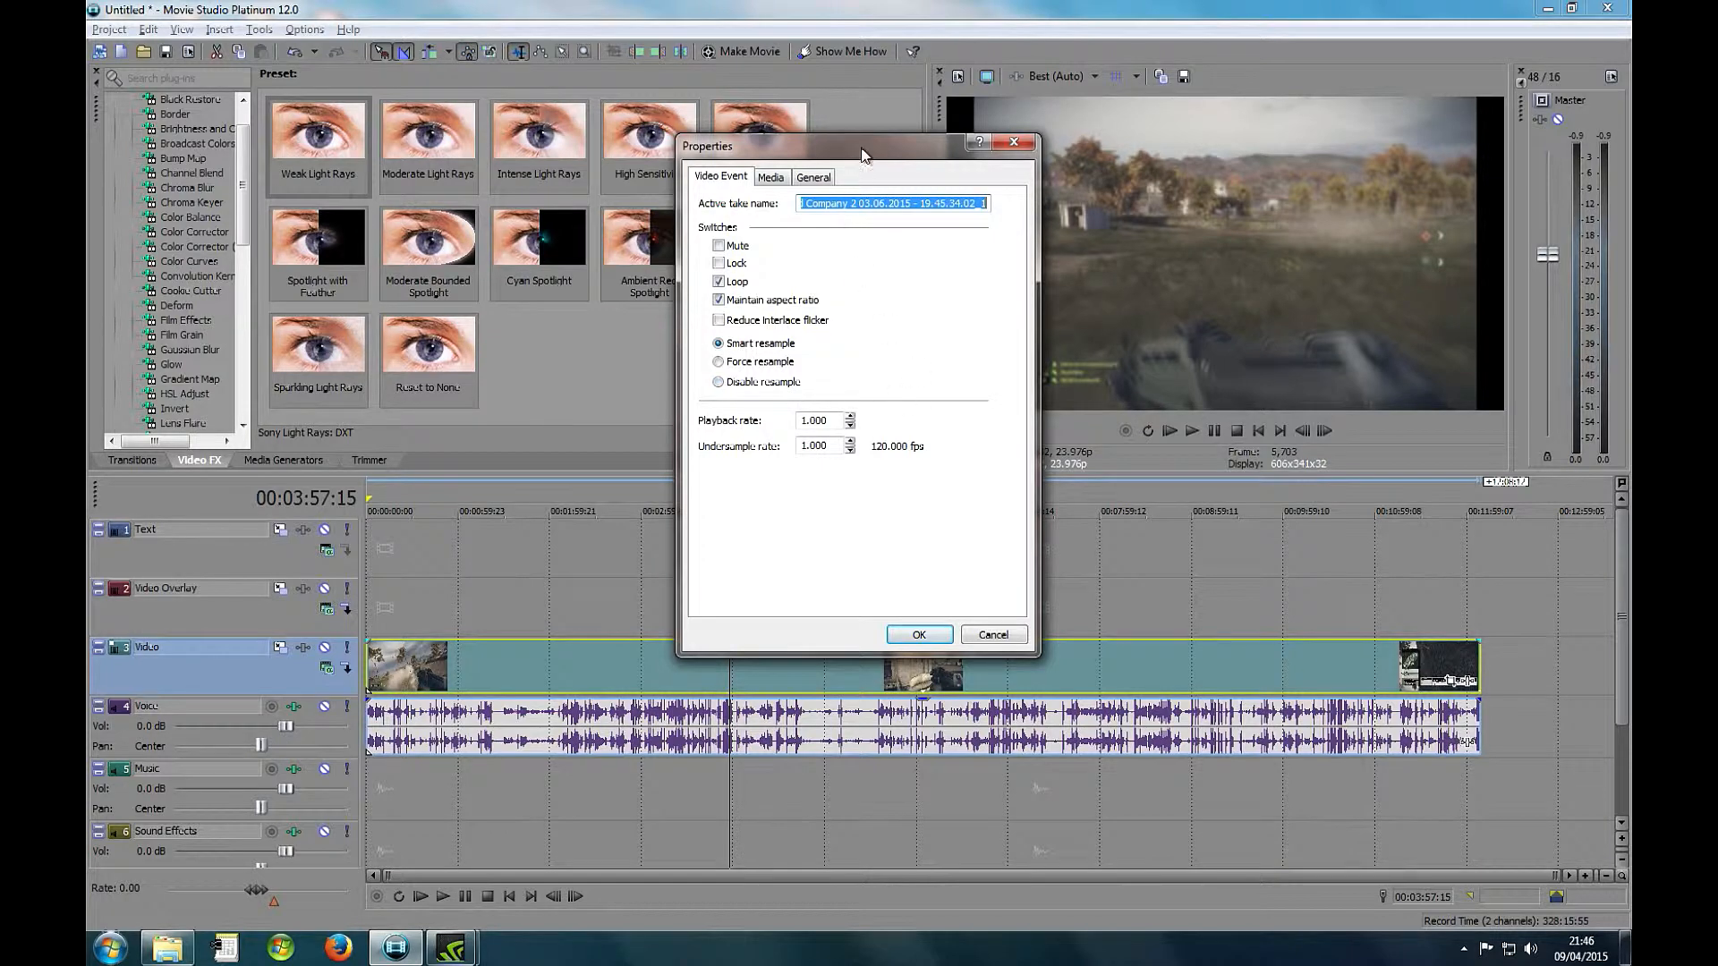
drag(859, 154, 723, 141)
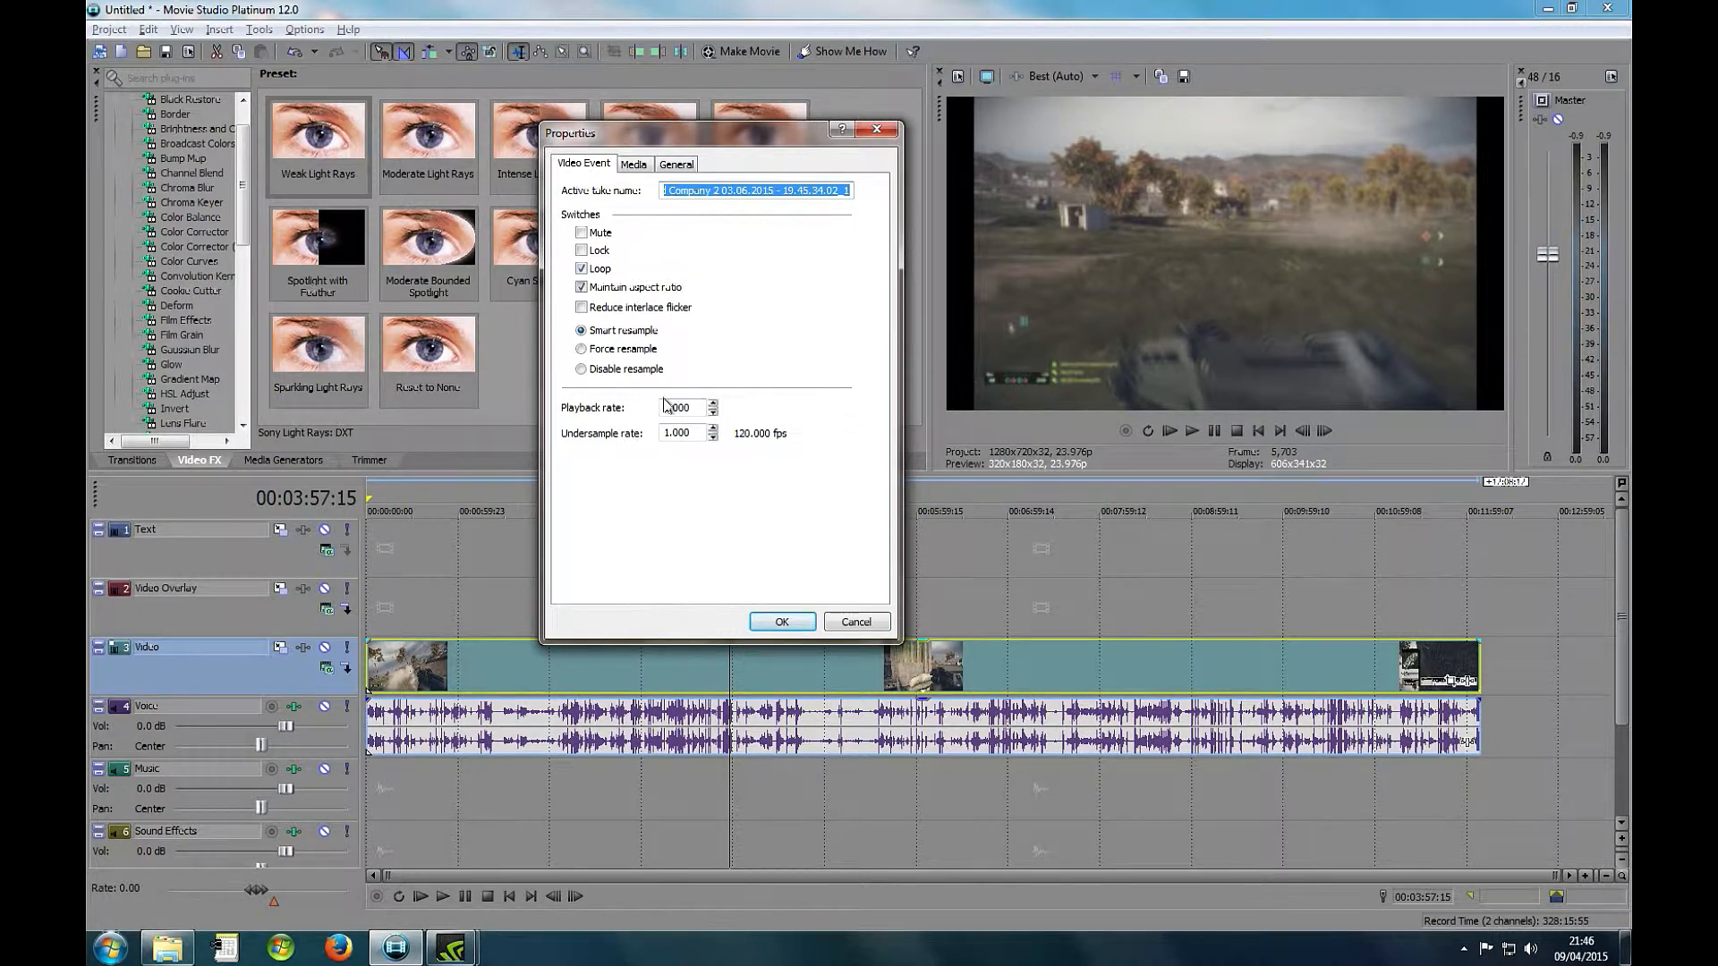
click(780, 621)
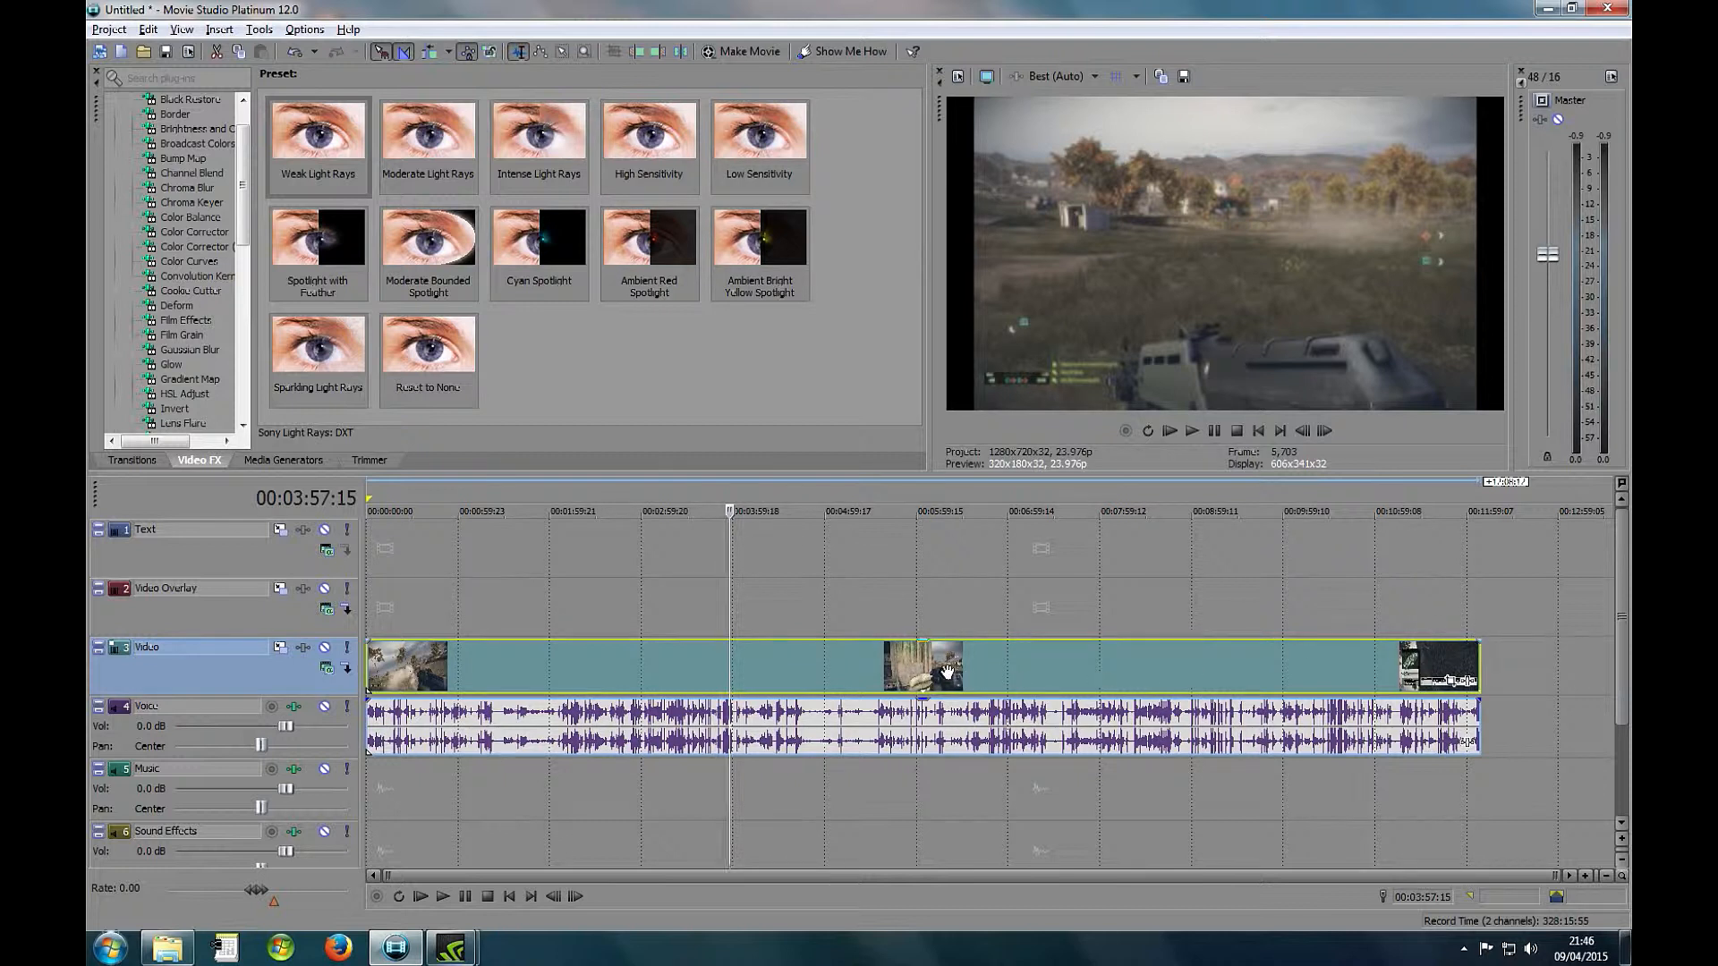
Apply the Color Corrector's BF4 Test preset to the video clip and review its color wheel and saturation settings
scroll(238, 262, down, 2)
scroll(243, 255, up, 2)
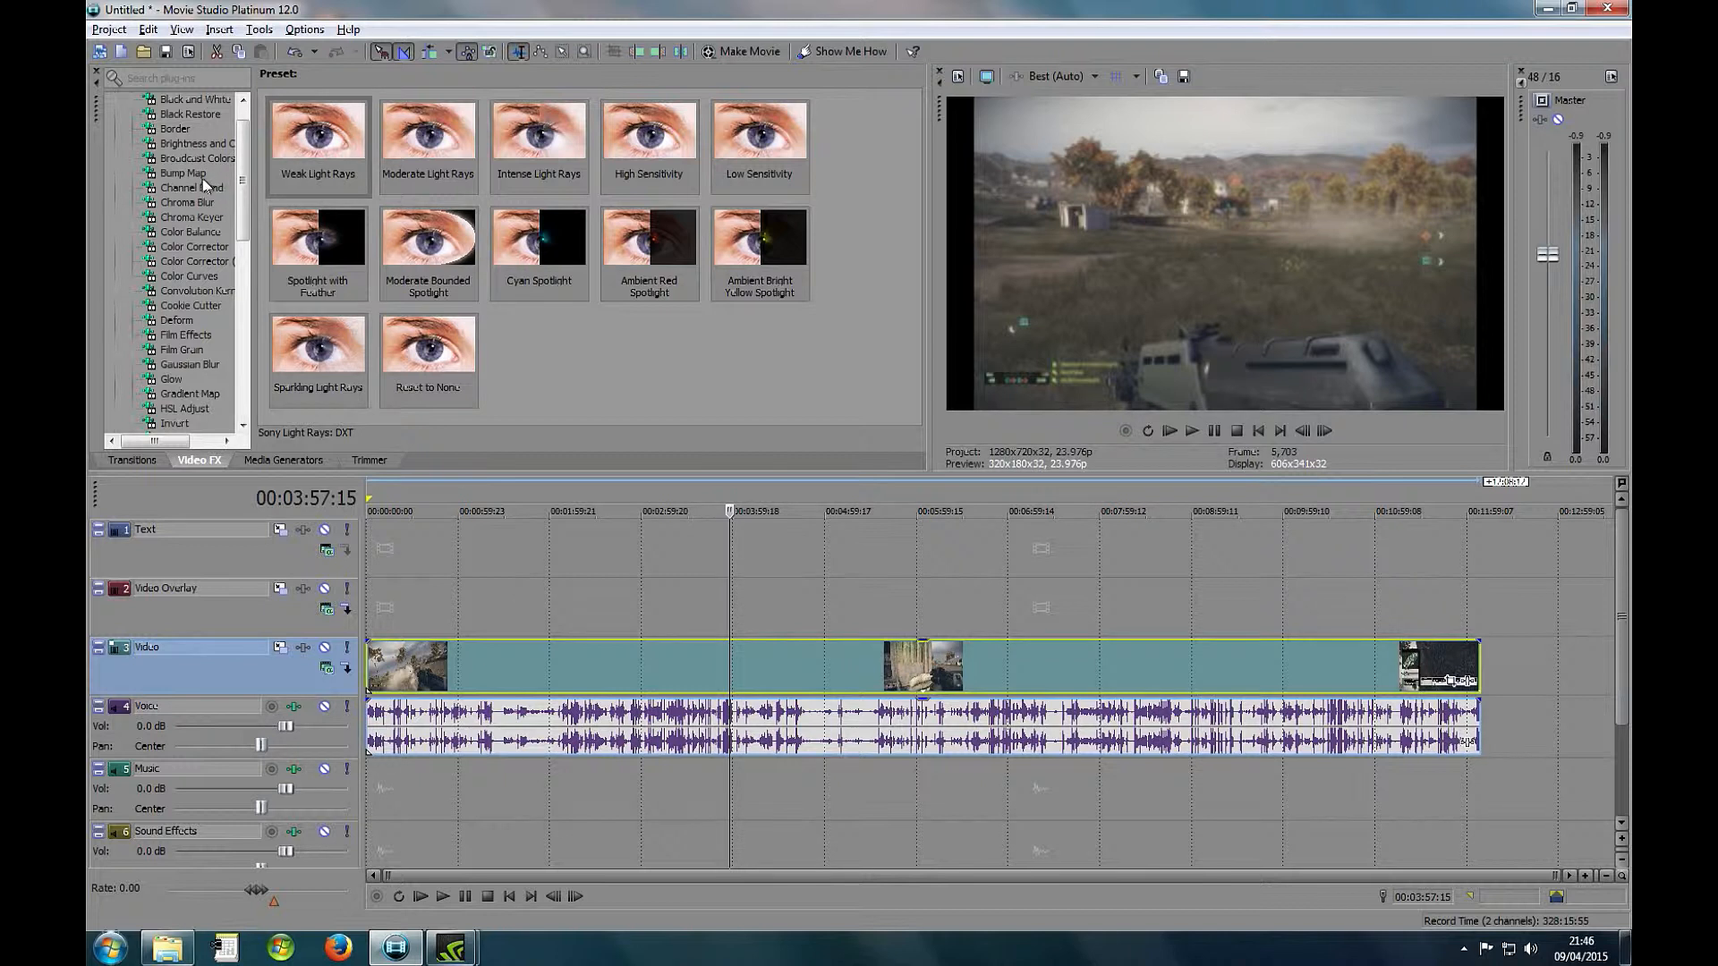
click(198, 247)
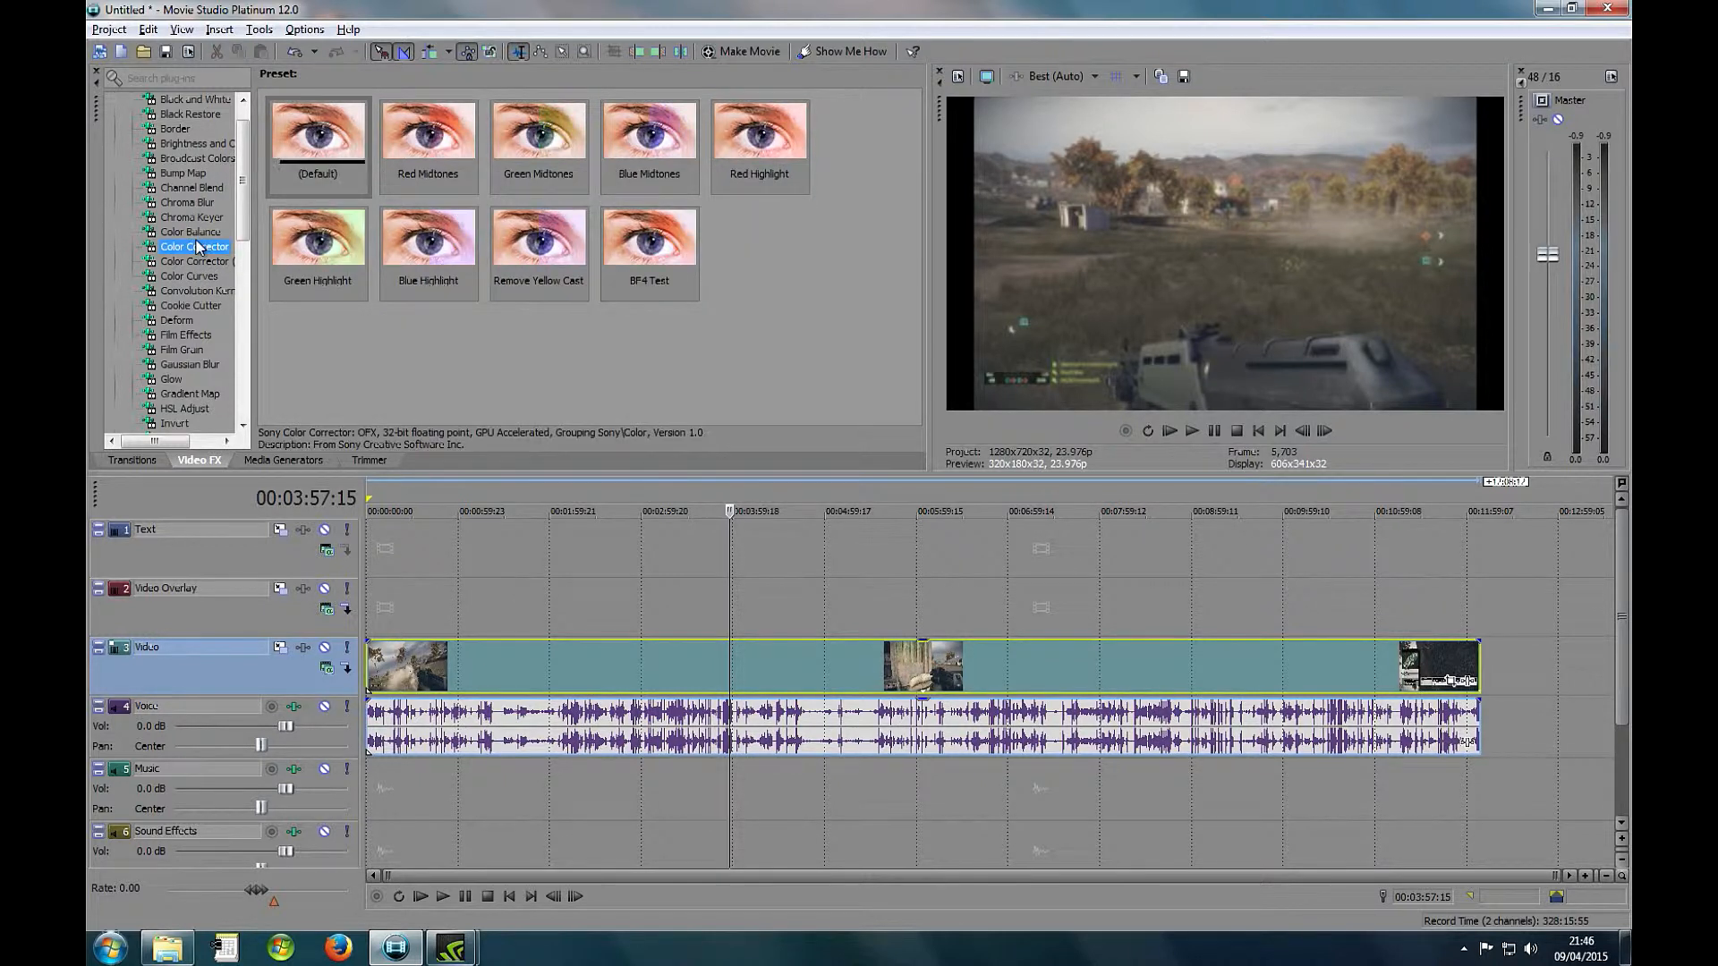
click(634, 252)
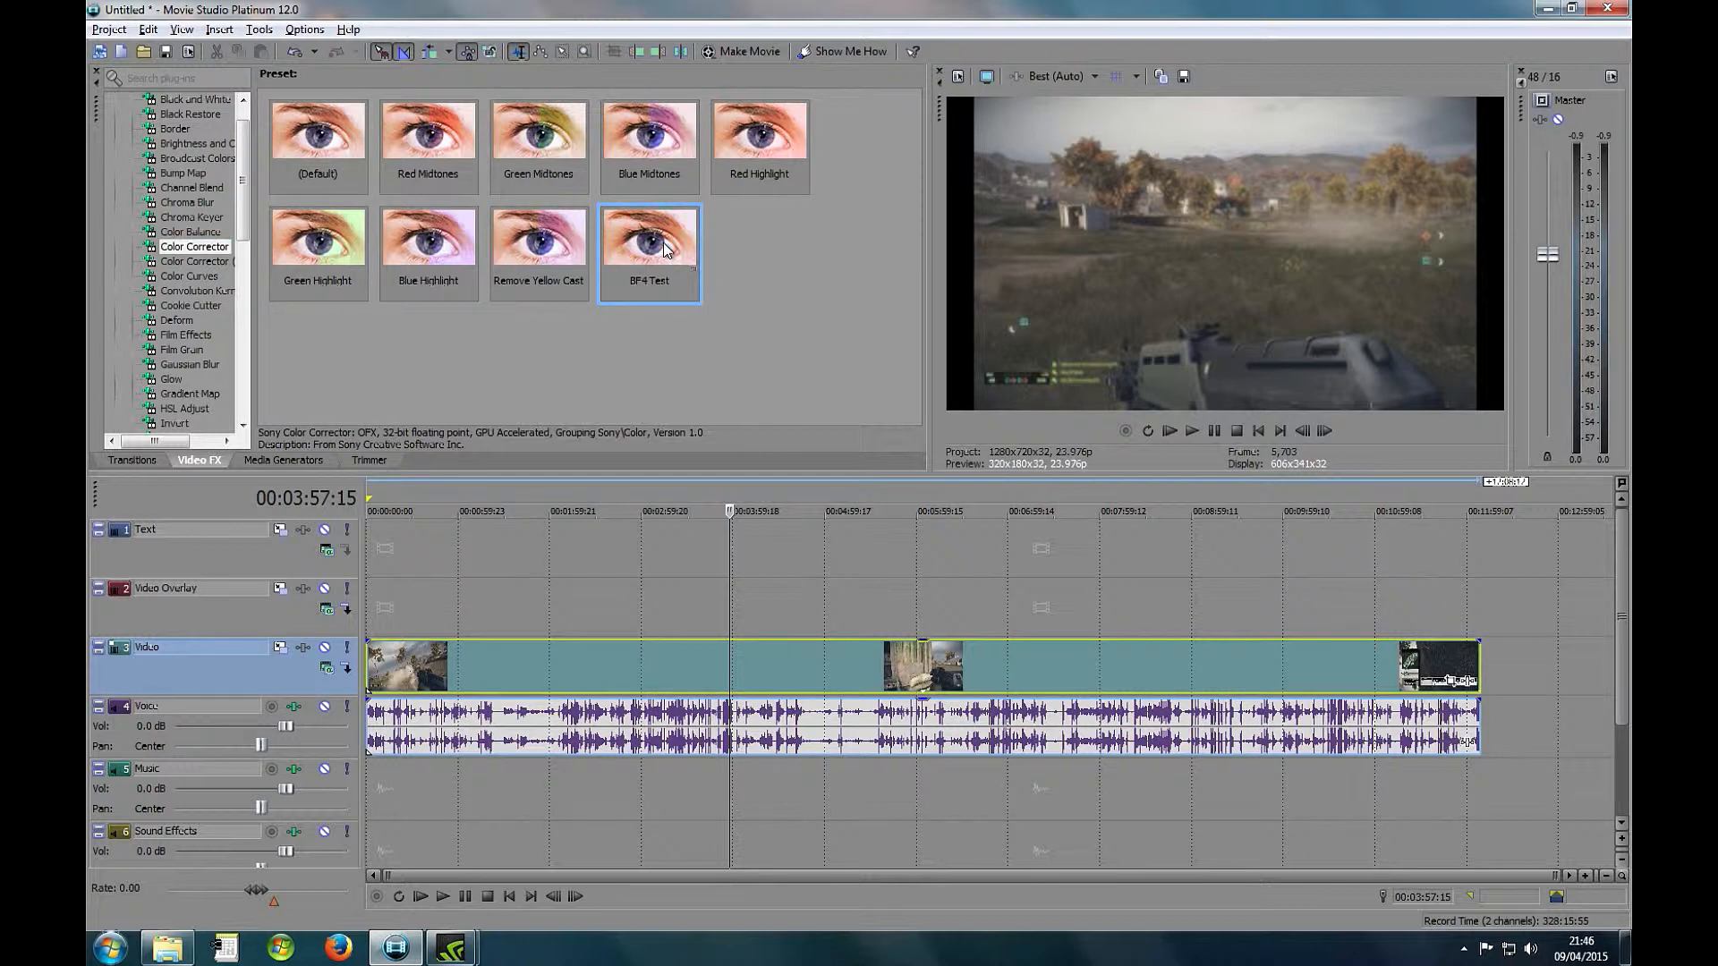
drag(664, 250, 684, 659)
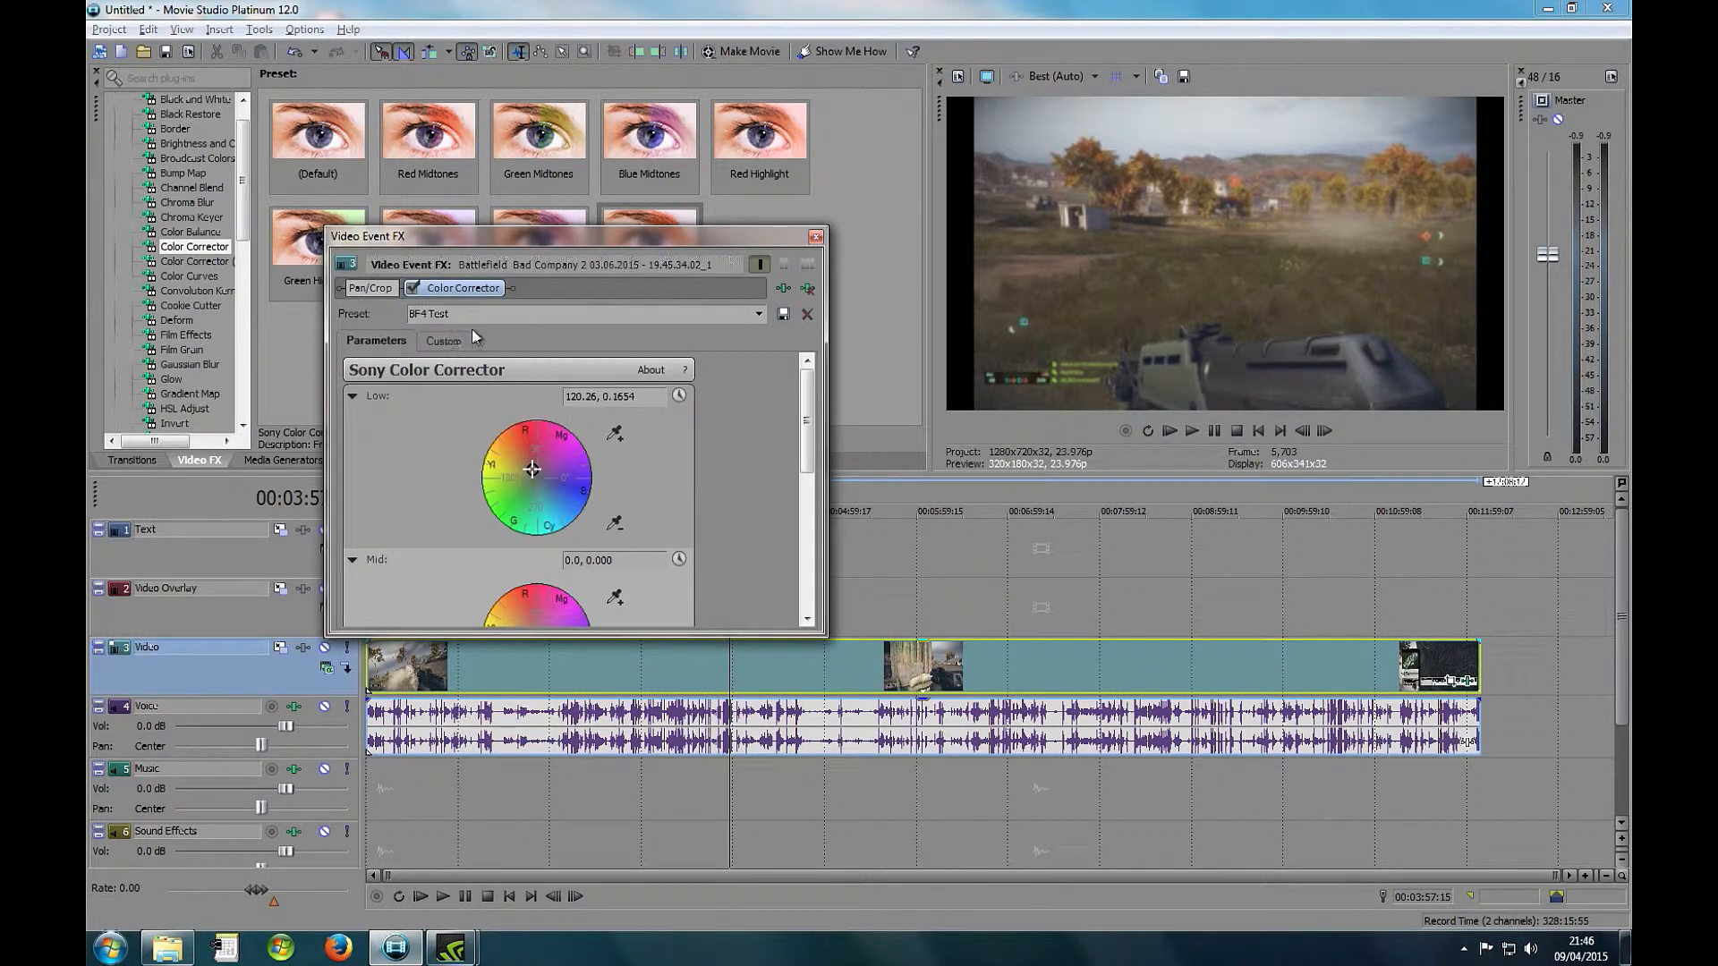
scroll(812, 379, down, 2)
scroll(813, 379, up, 2)
drag(814, 426, 812, 560)
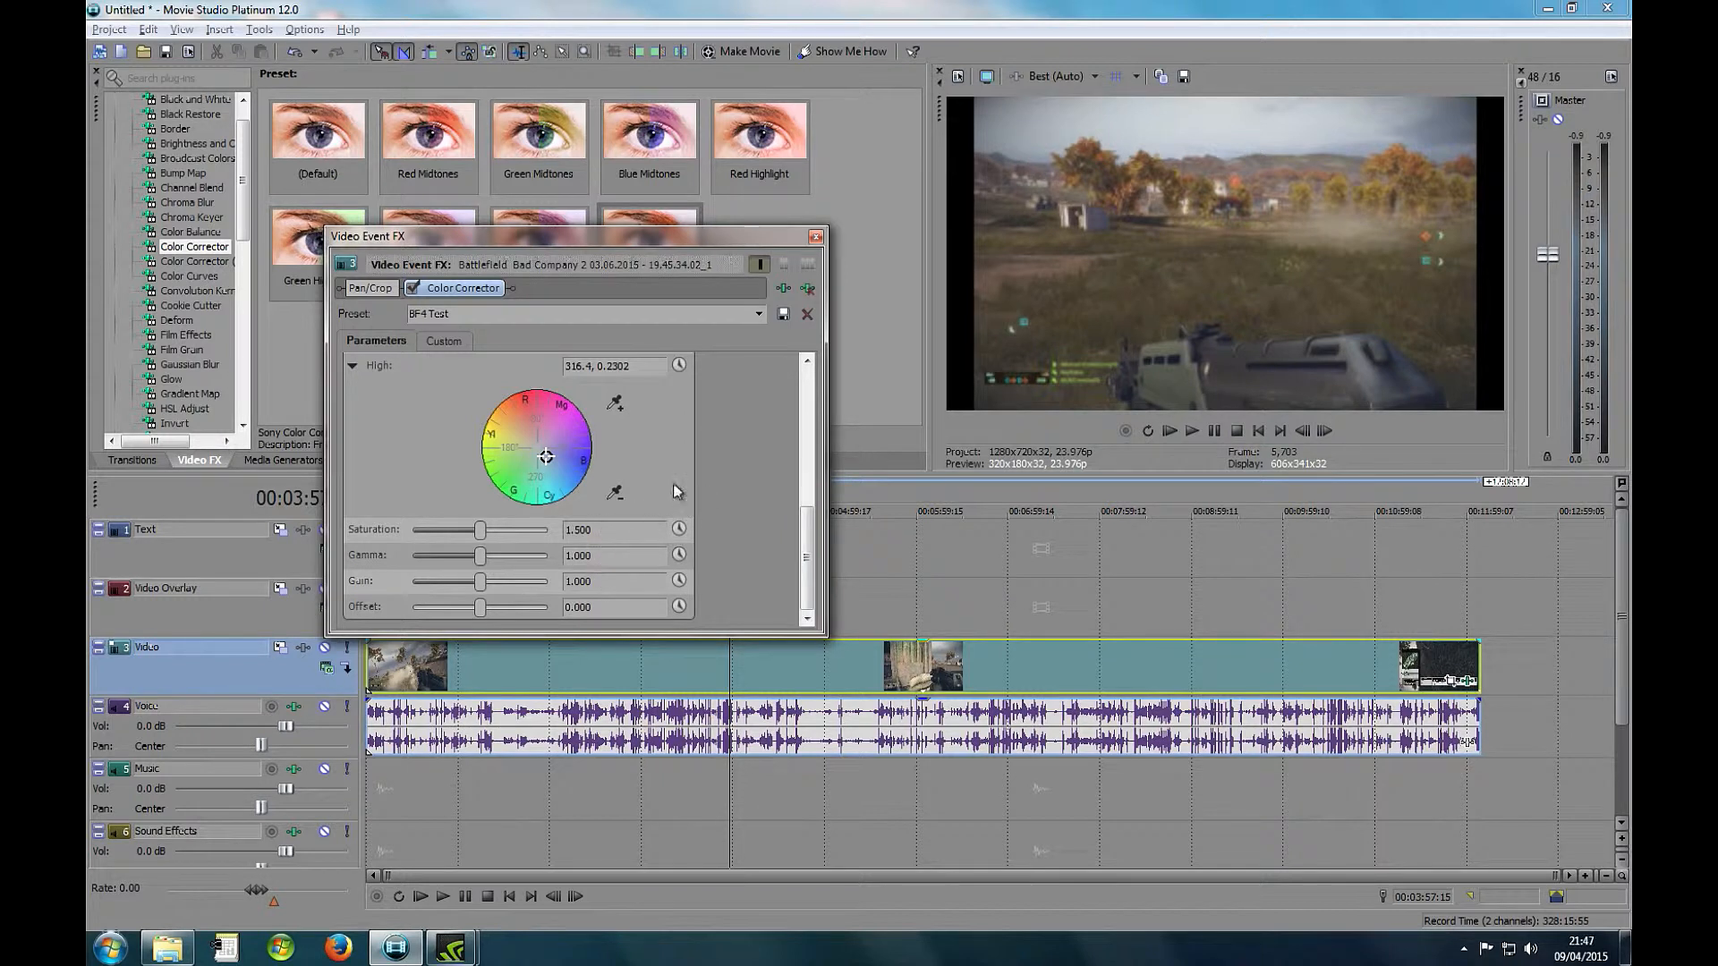
click(815, 236)
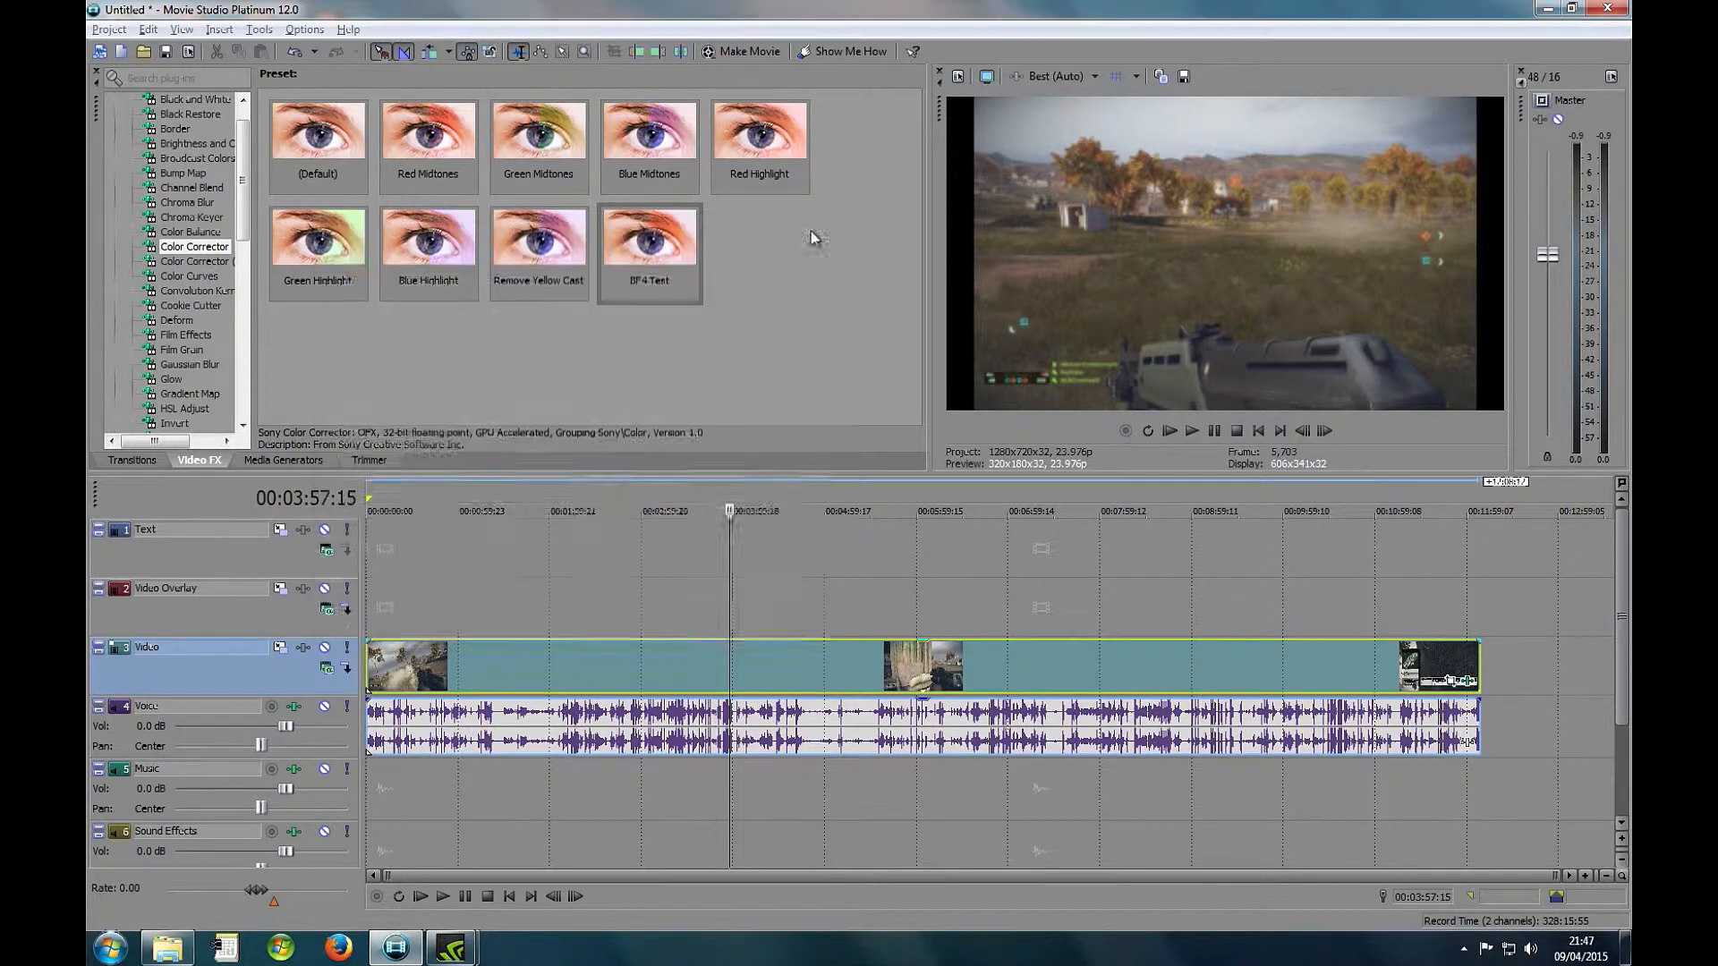
Undo the addition of the Color Corrector effect to compare with the original footage
click(180, 28)
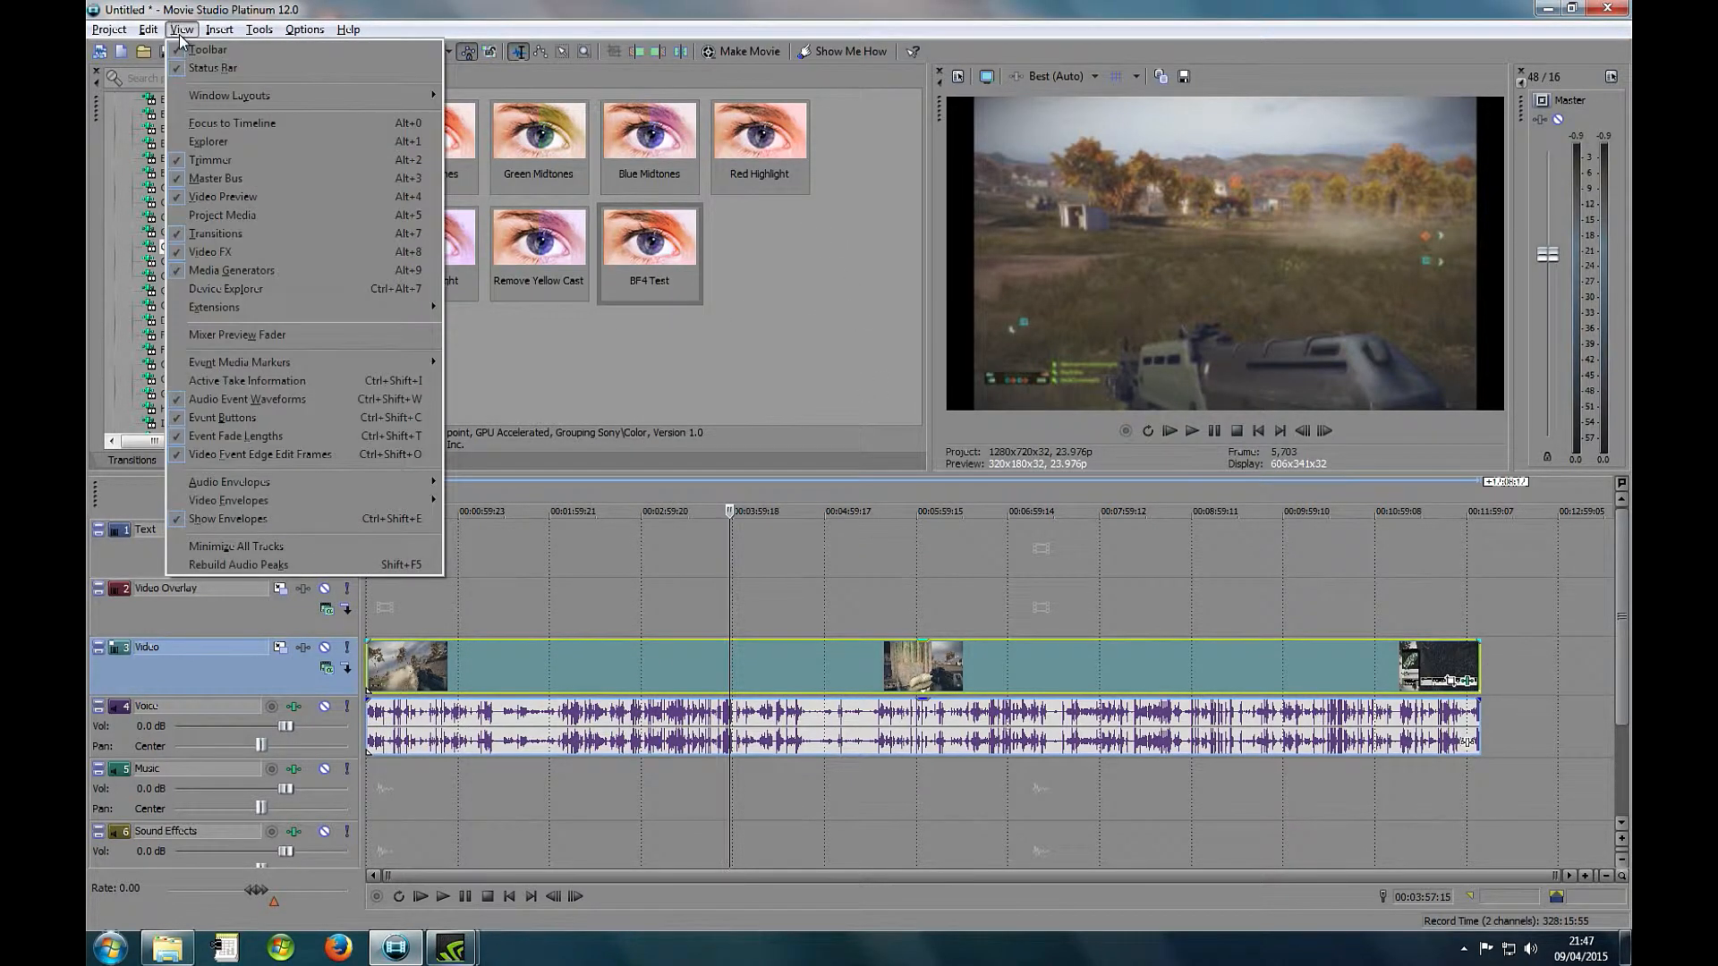
mouse_move(148, 29)
click(161, 49)
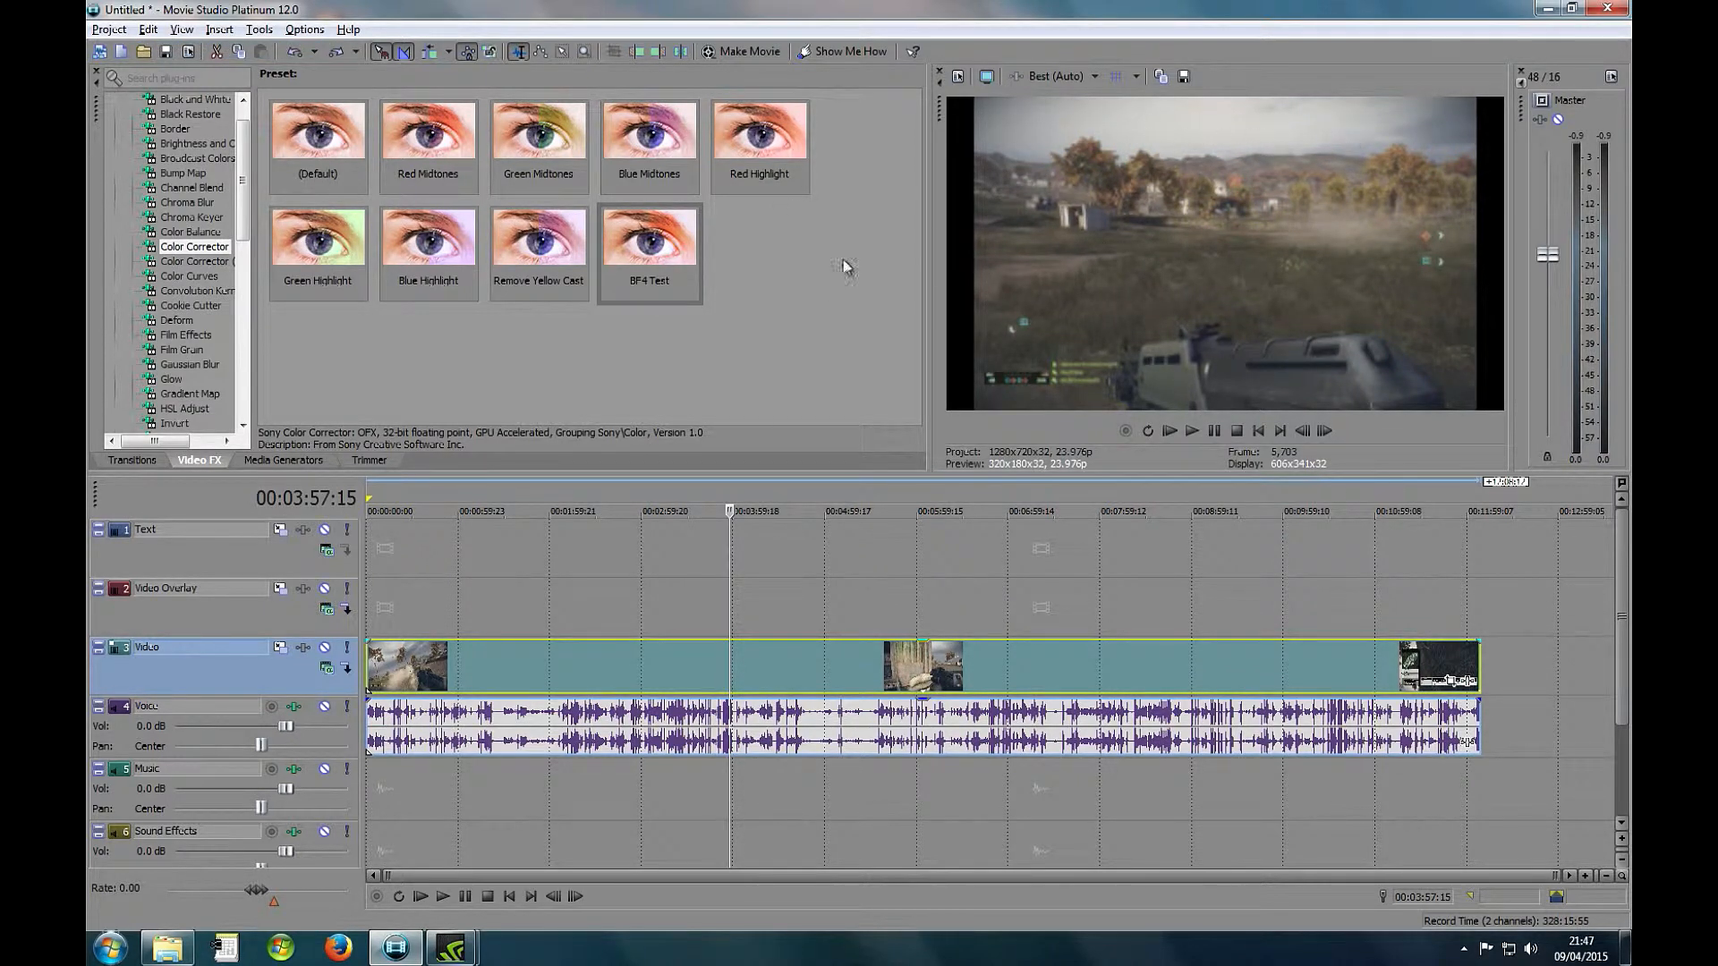
Reapply the Color Corrector's BF4 Test preset to the video clip, look at the preview, and undo it
drag(667, 230, 615, 674)
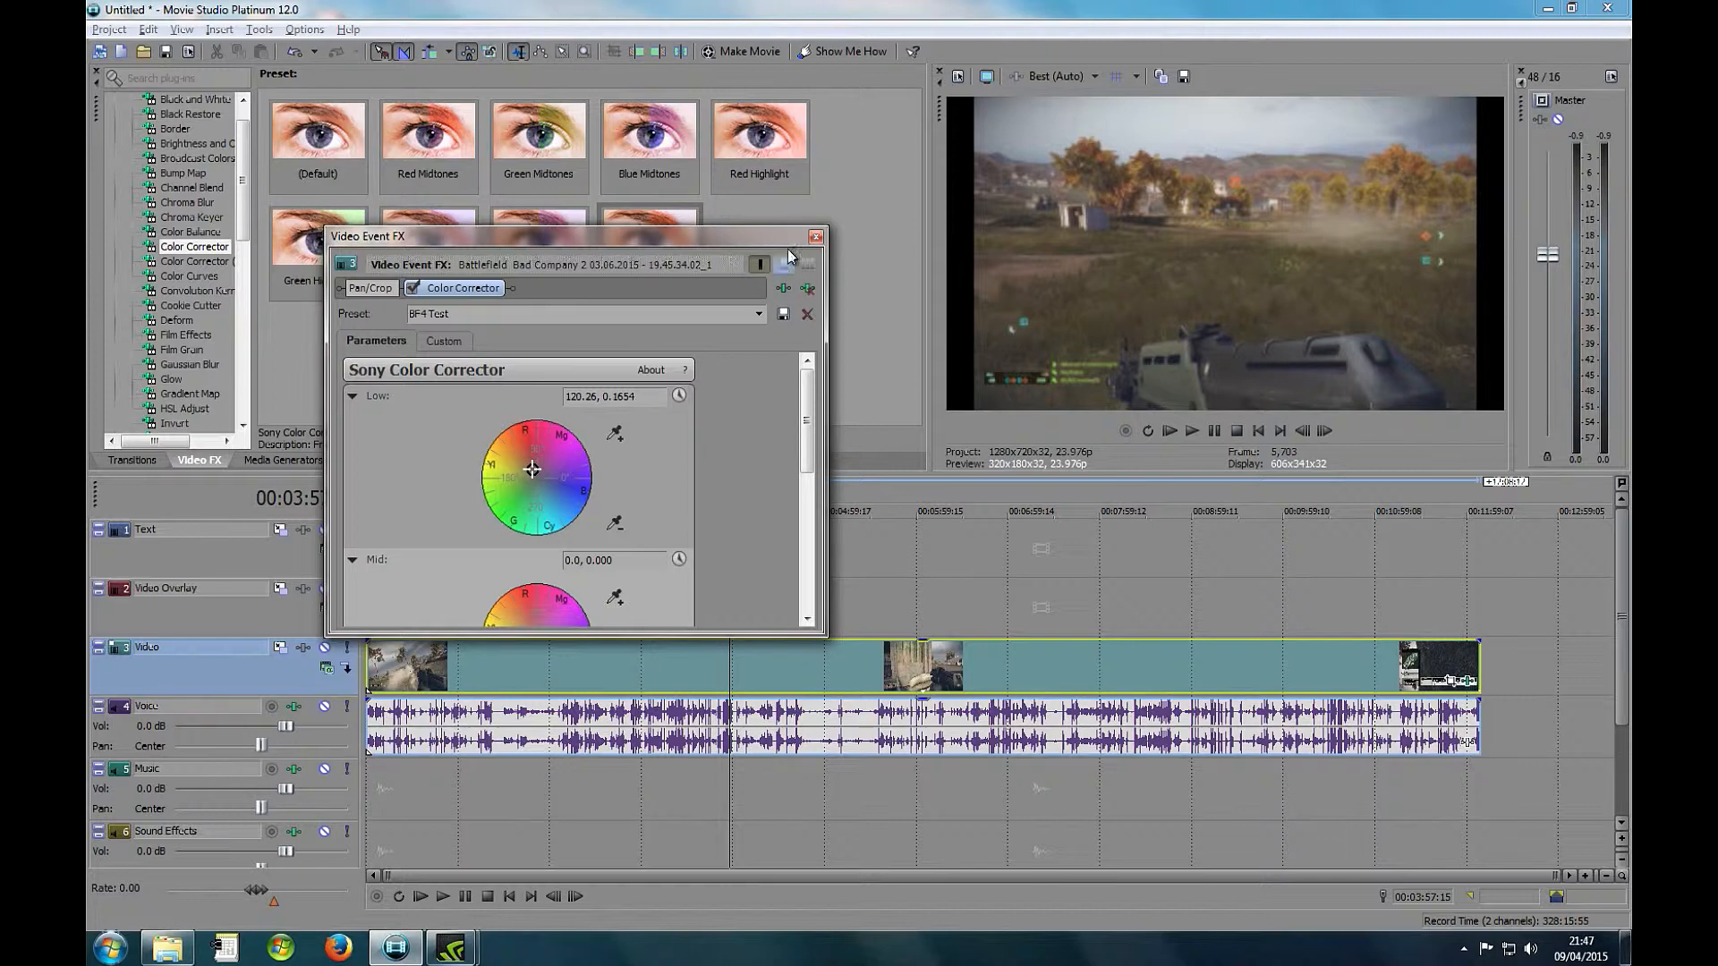
click(815, 236)
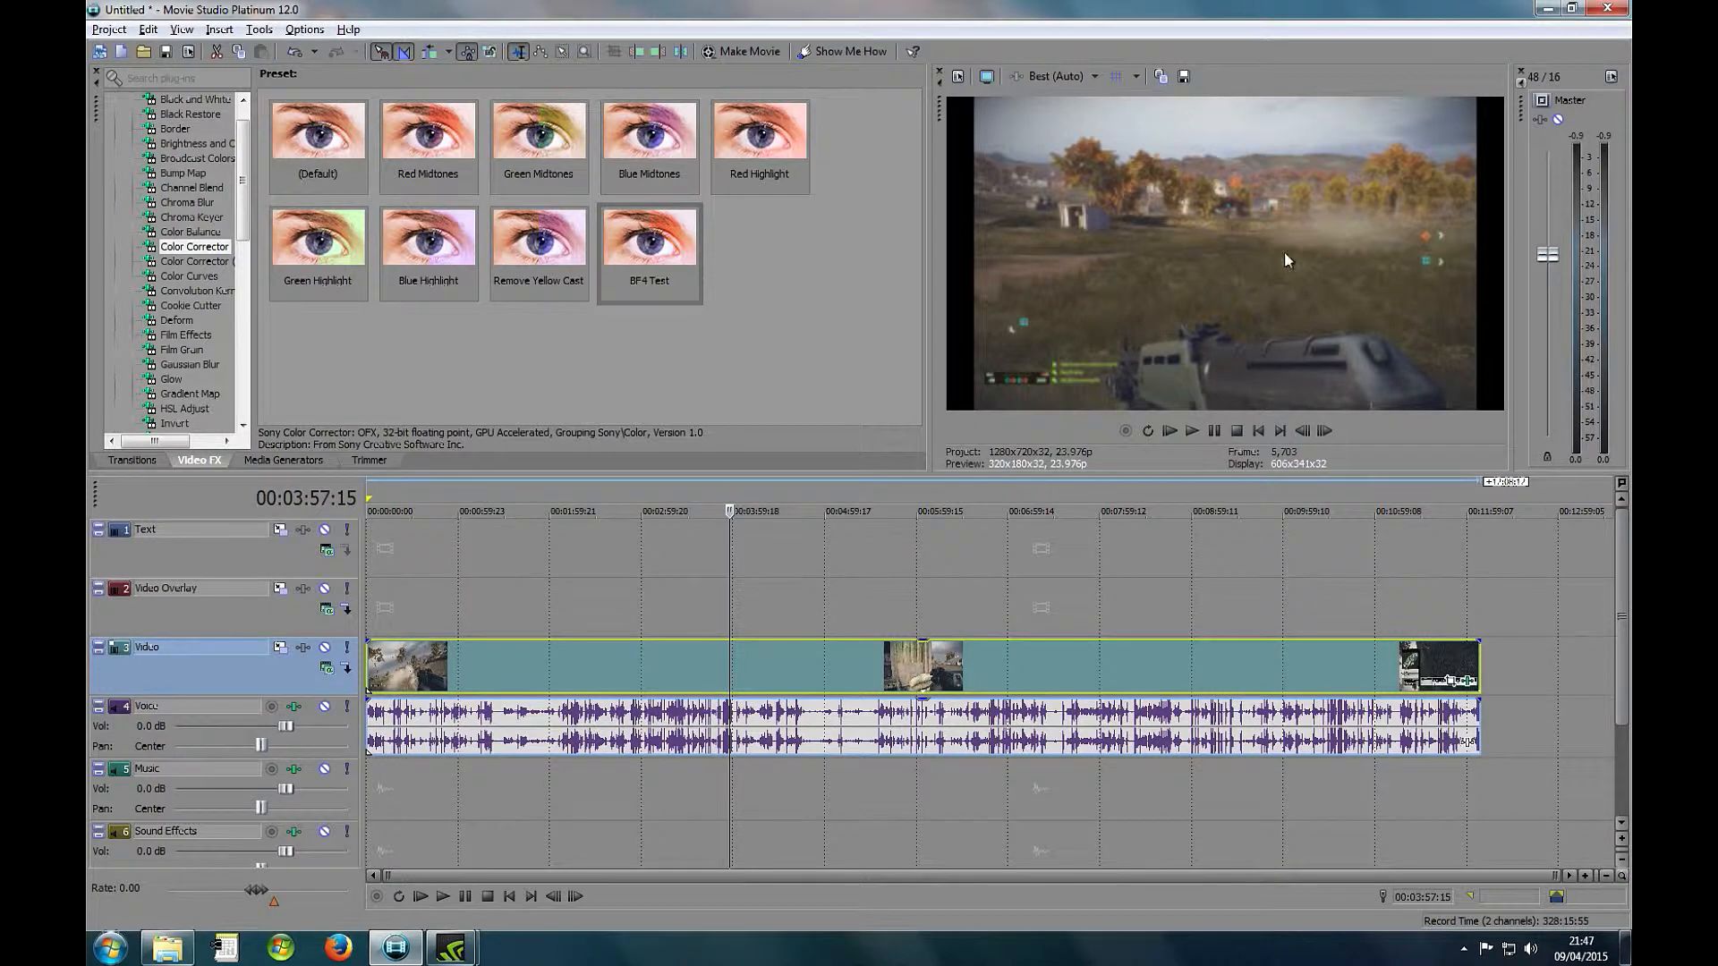
click(552, 152)
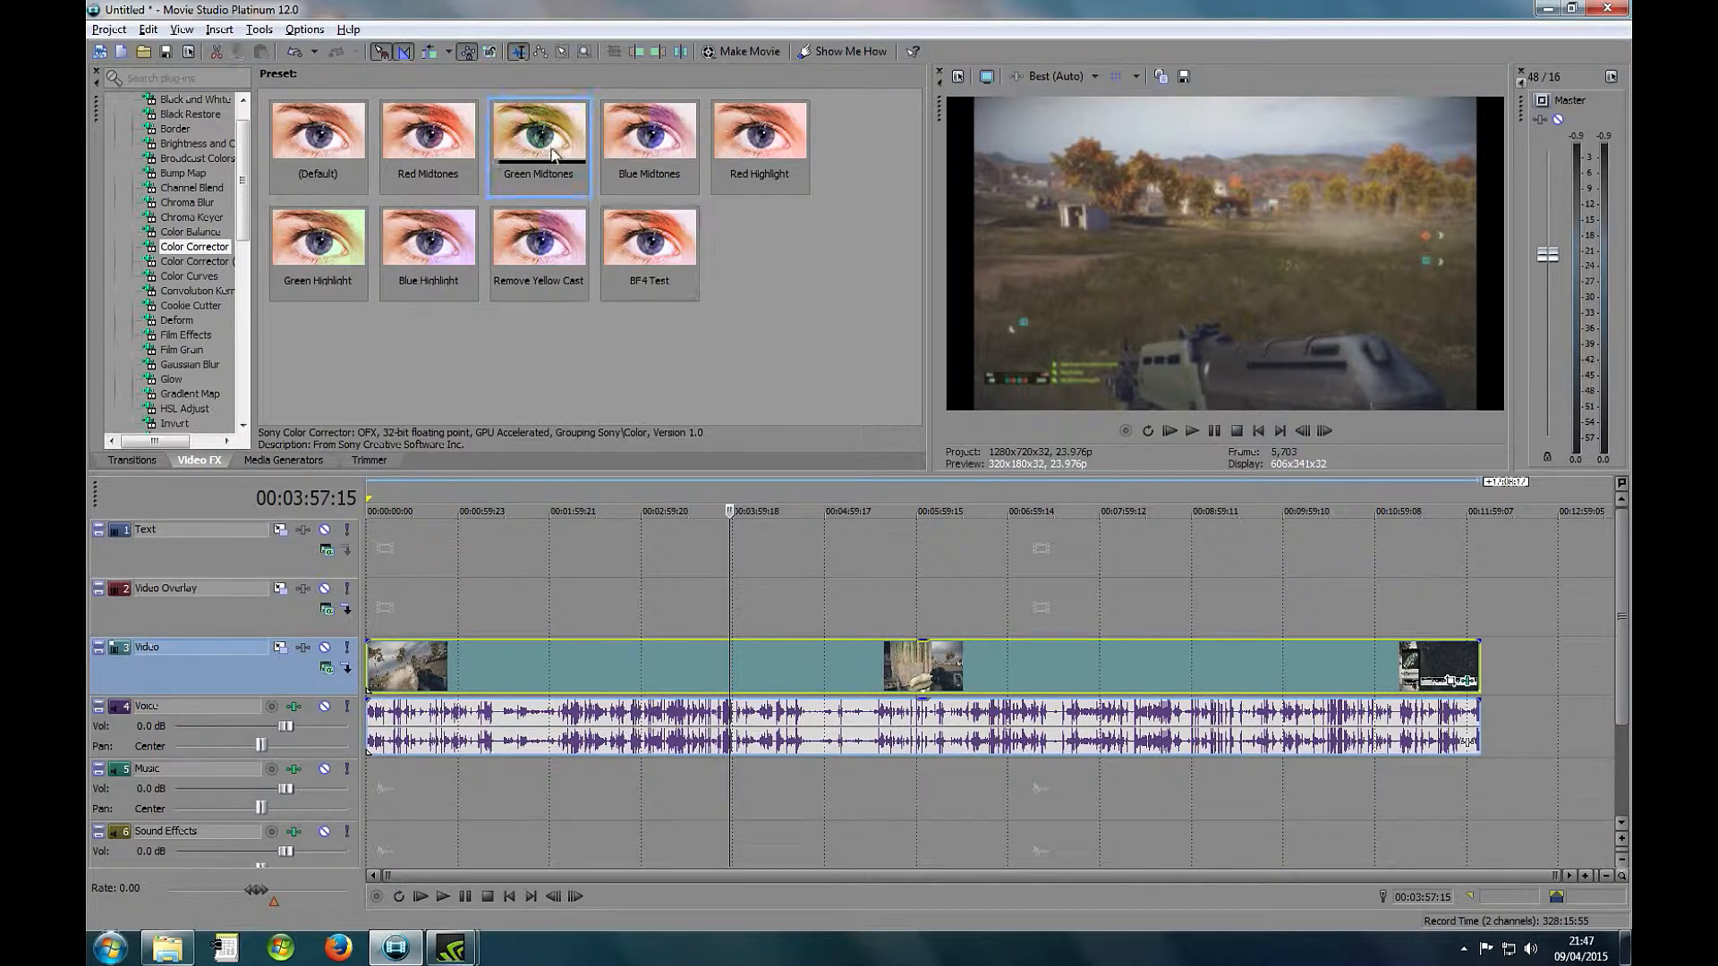
click(182, 30)
mouse_move(141, 36)
Try the Color Corrector's Green Midtones preset on the video clip and undo it
click(526, 147)
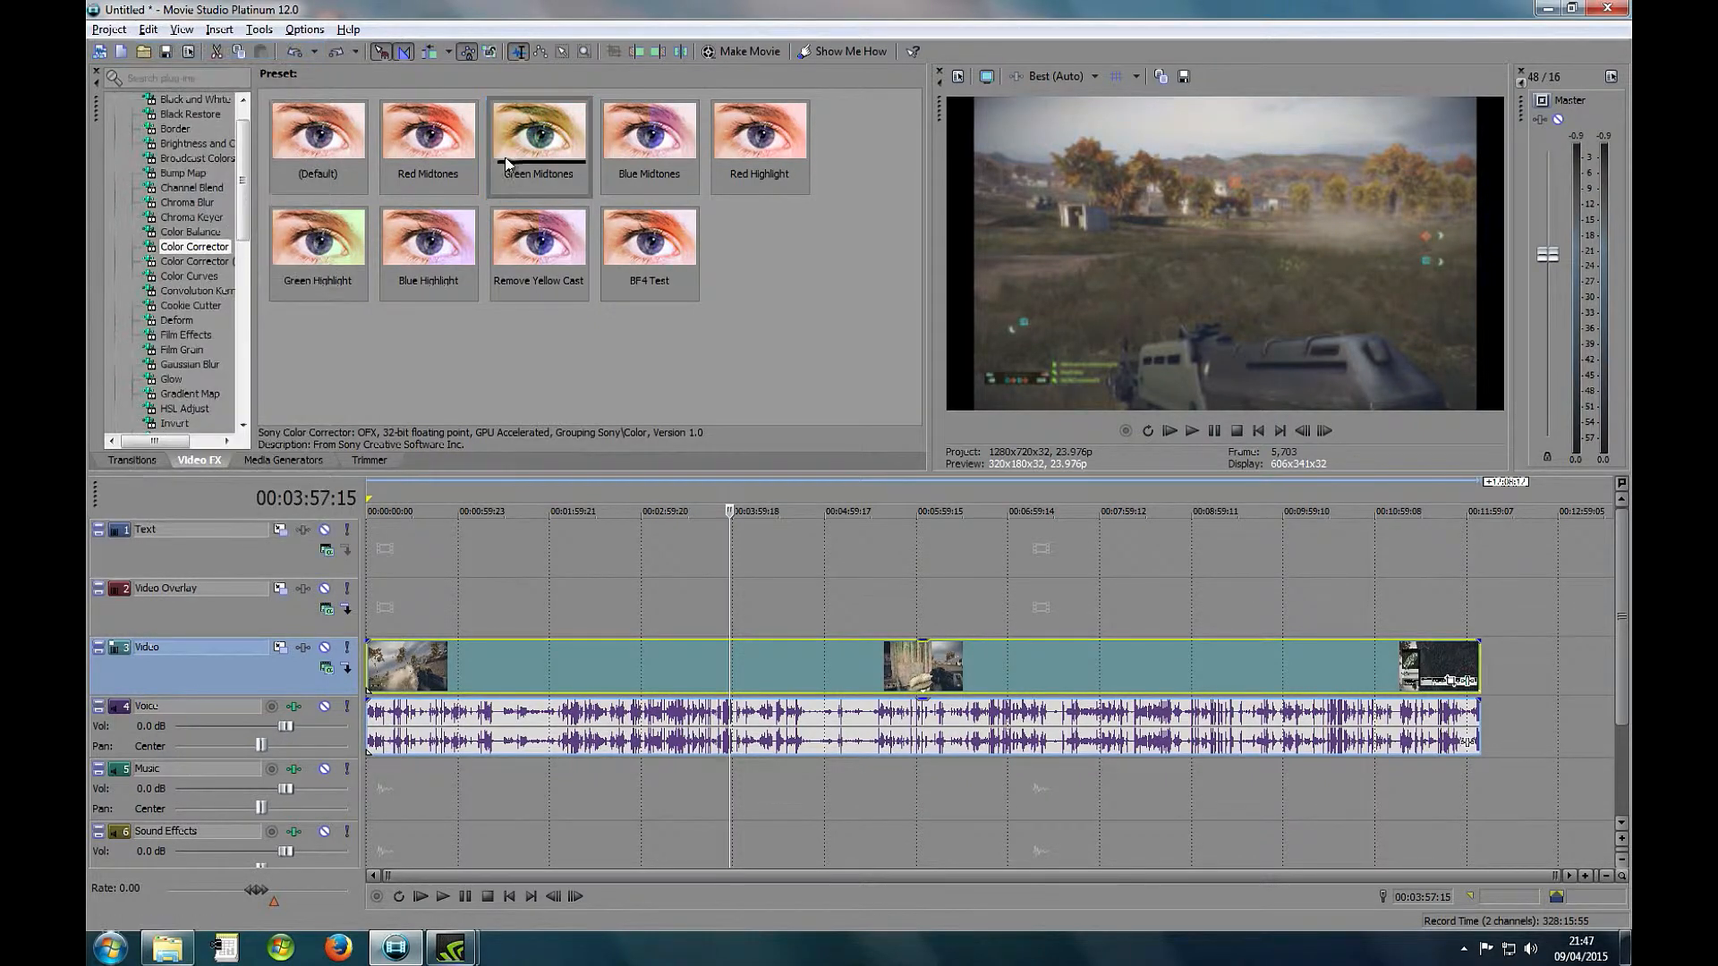
drag(547, 128, 771, 651)
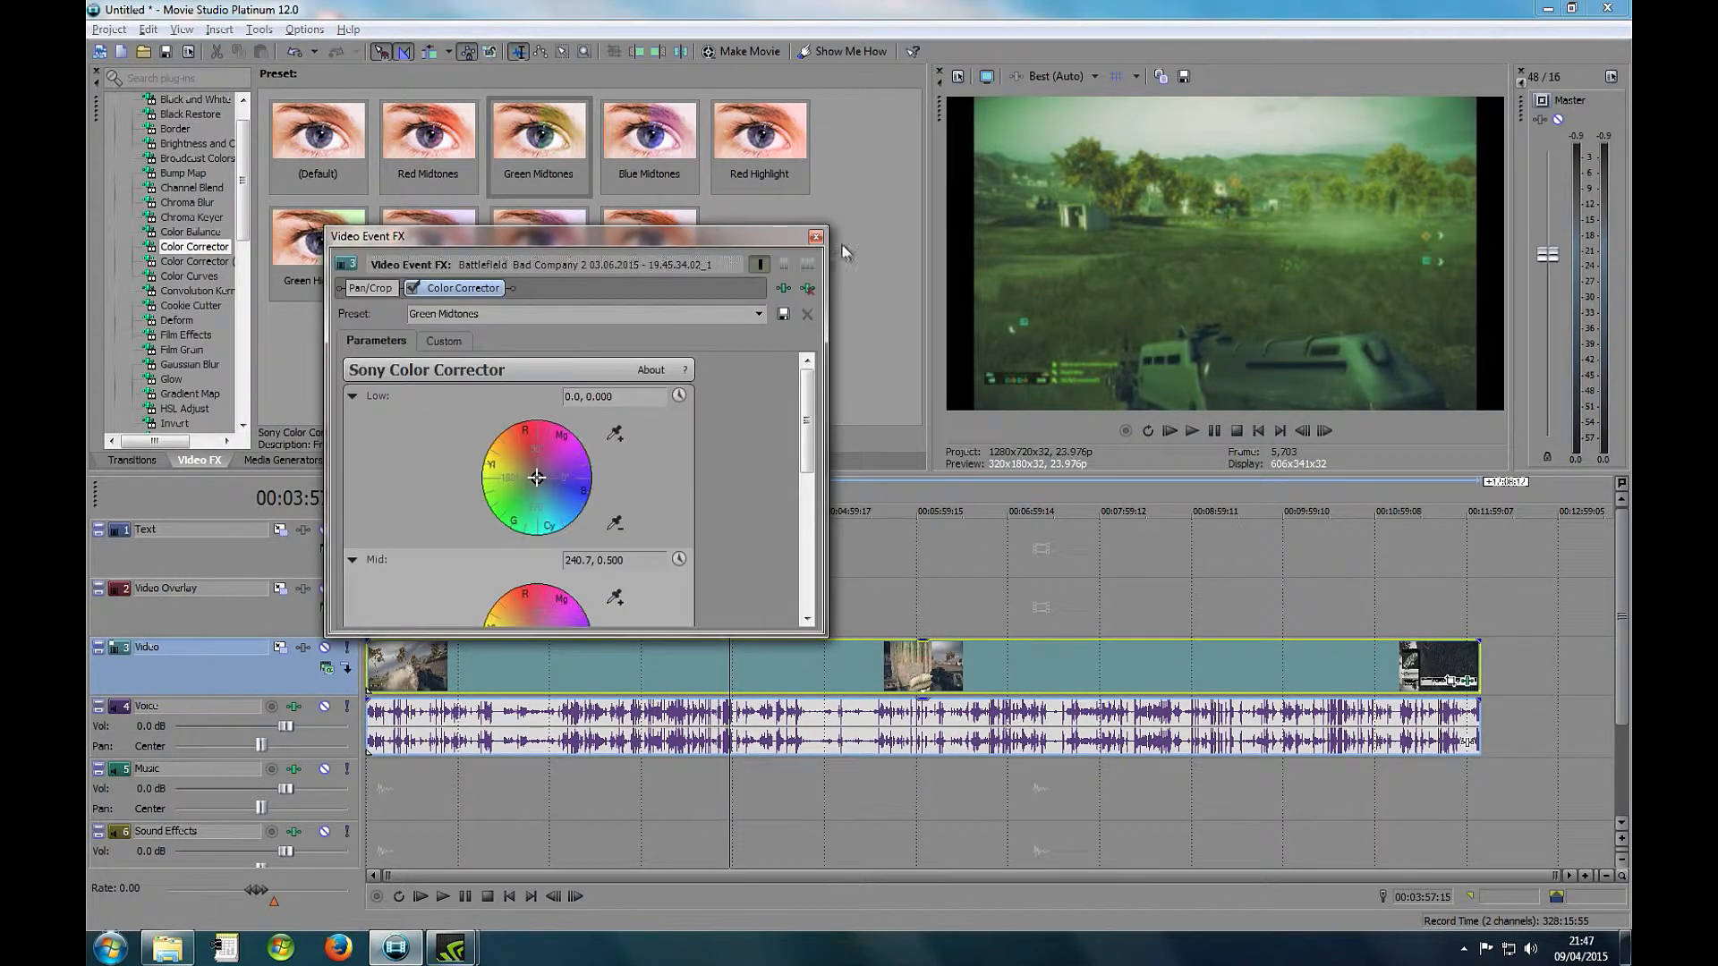
click(815, 237)
click(157, 32)
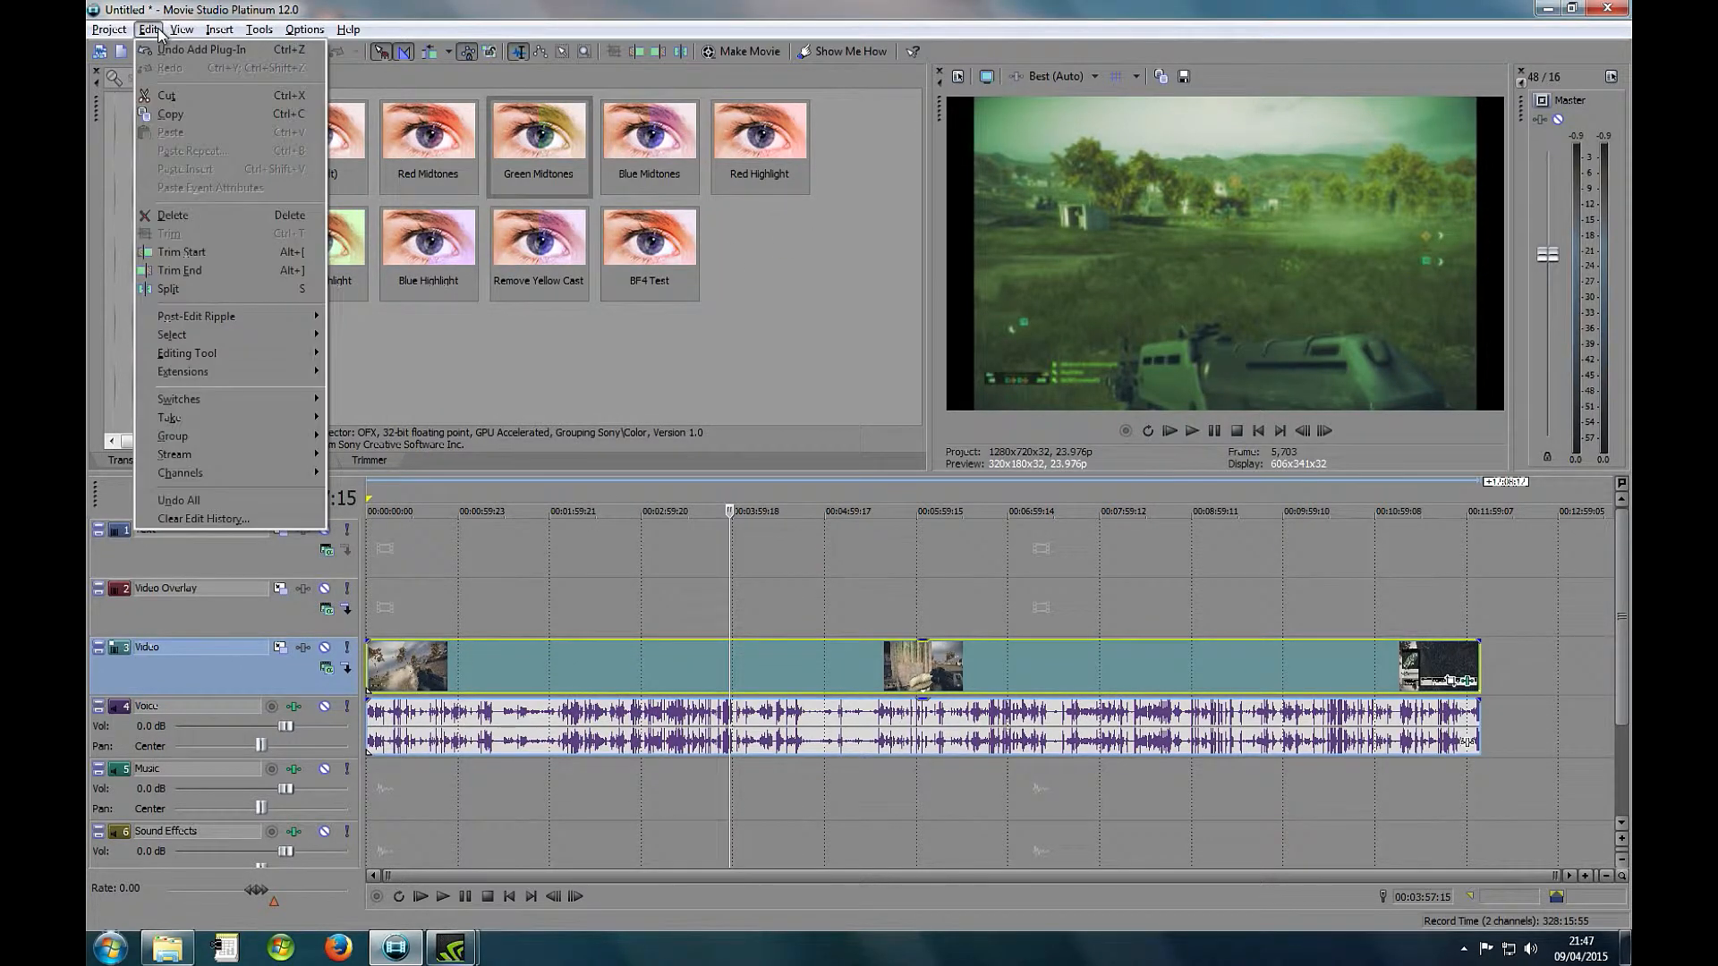
click(200, 49)
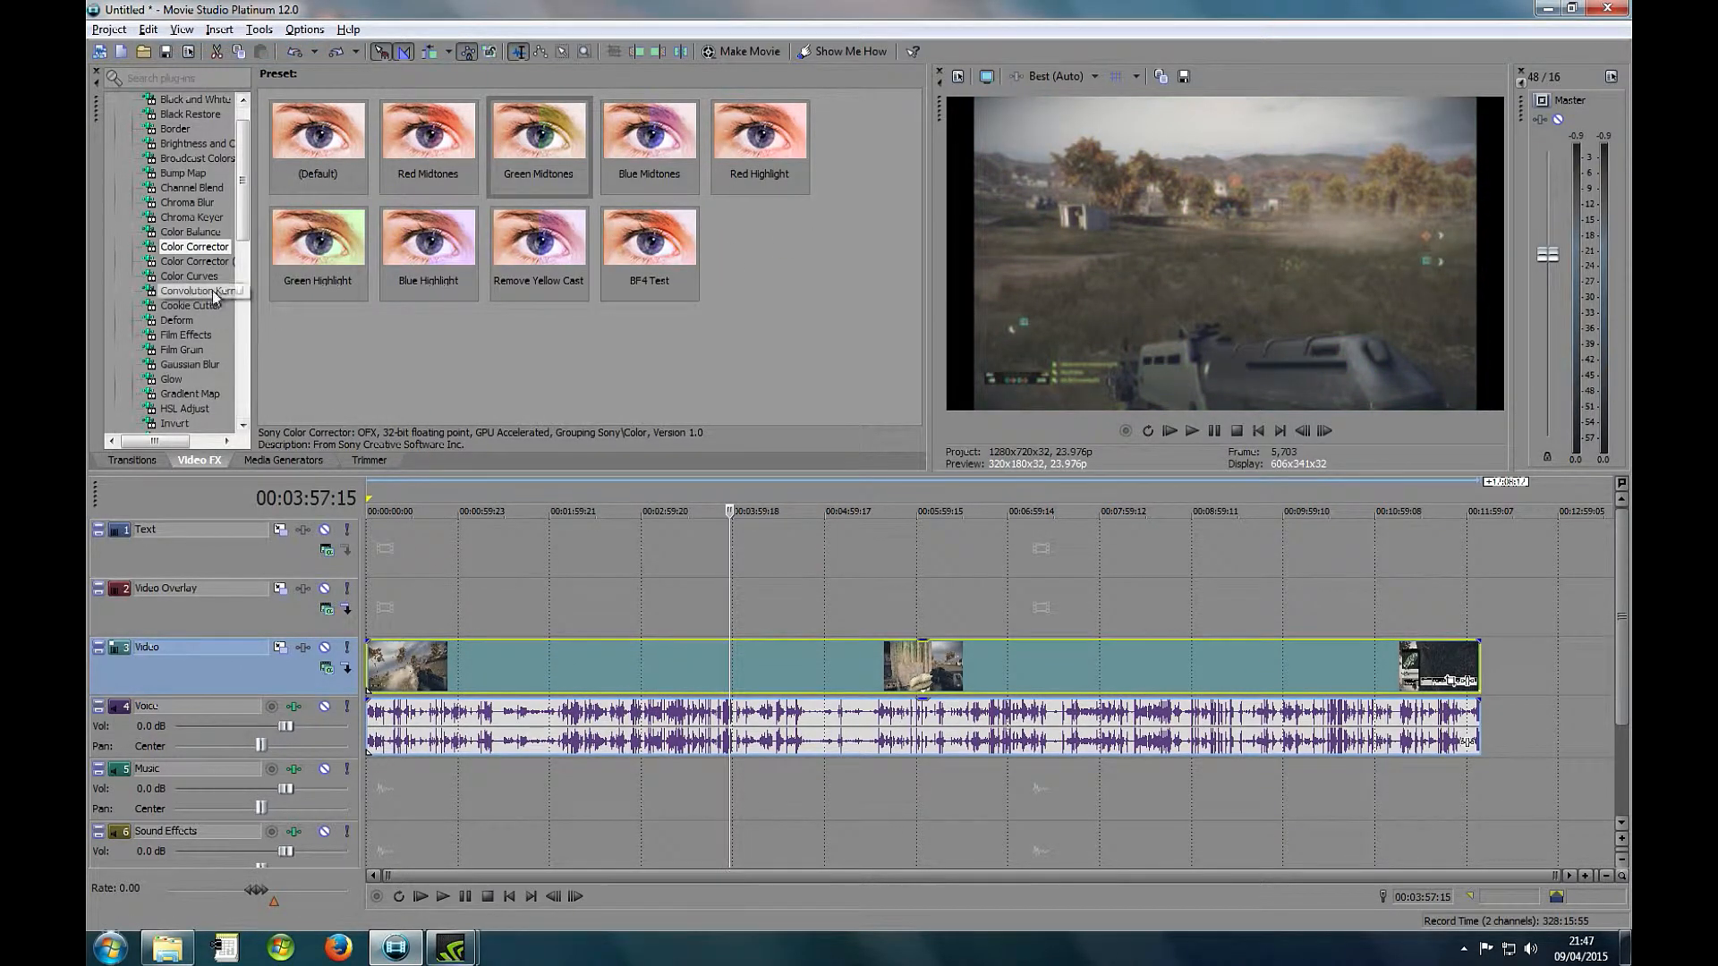
Try the Color Corrector's Blue Highlight preset on the video clip and undo it
drag(429, 246, 748, 678)
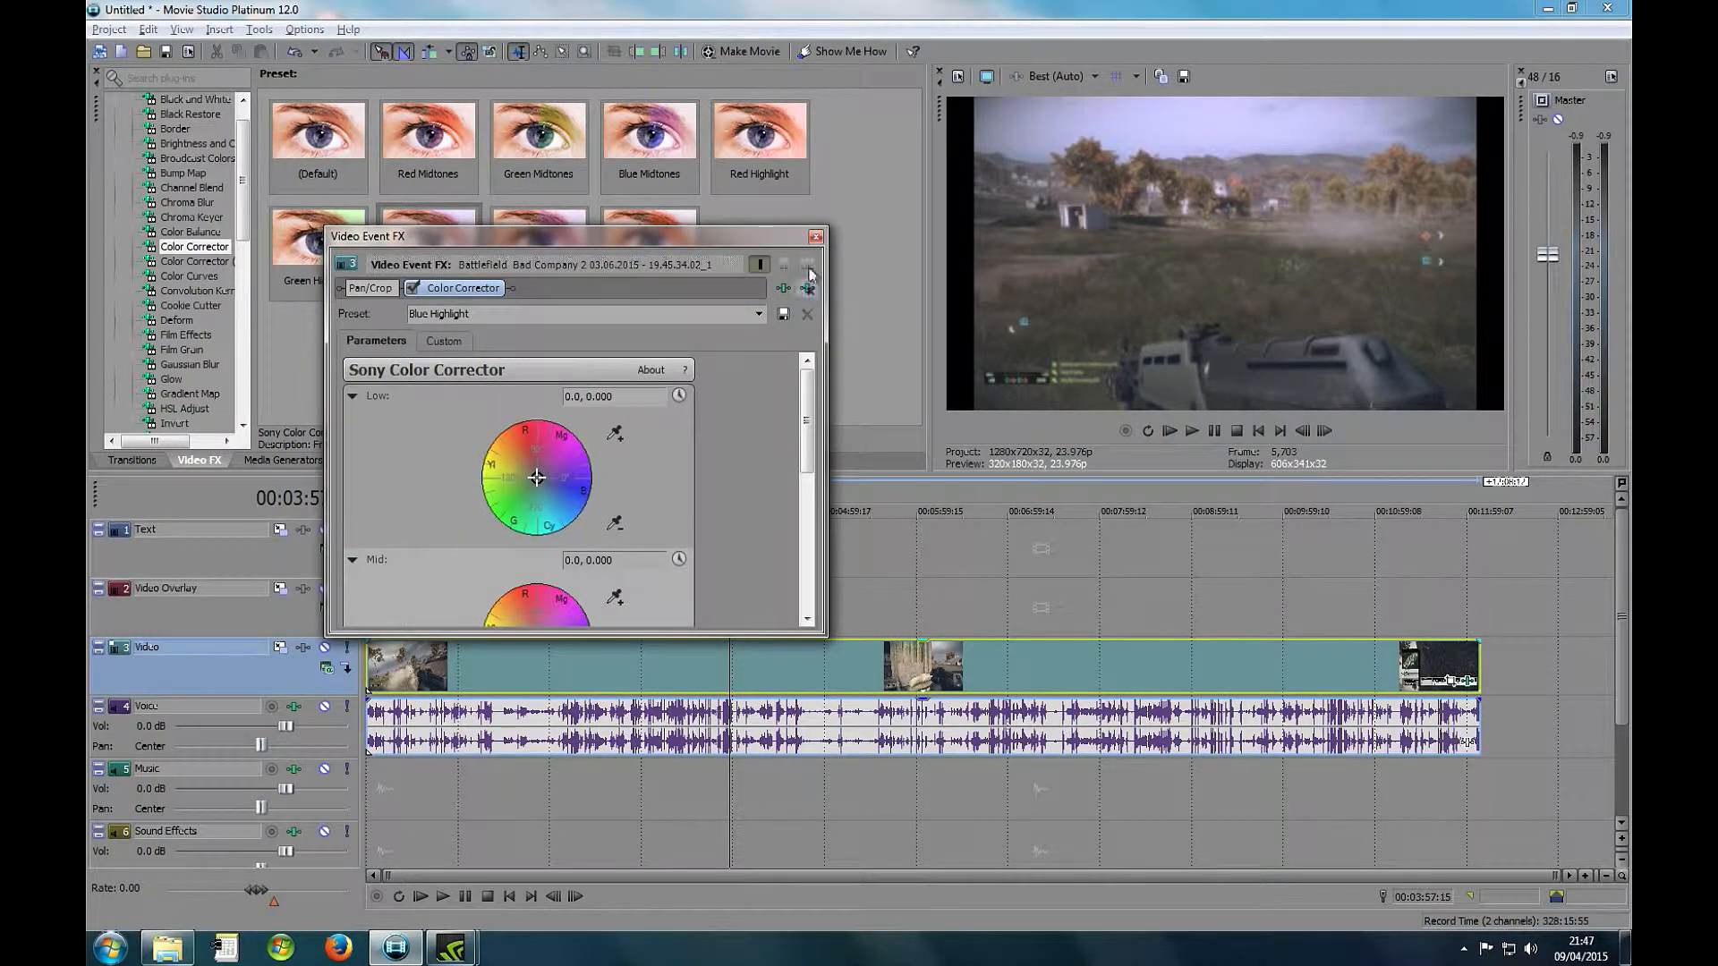
click(815, 237)
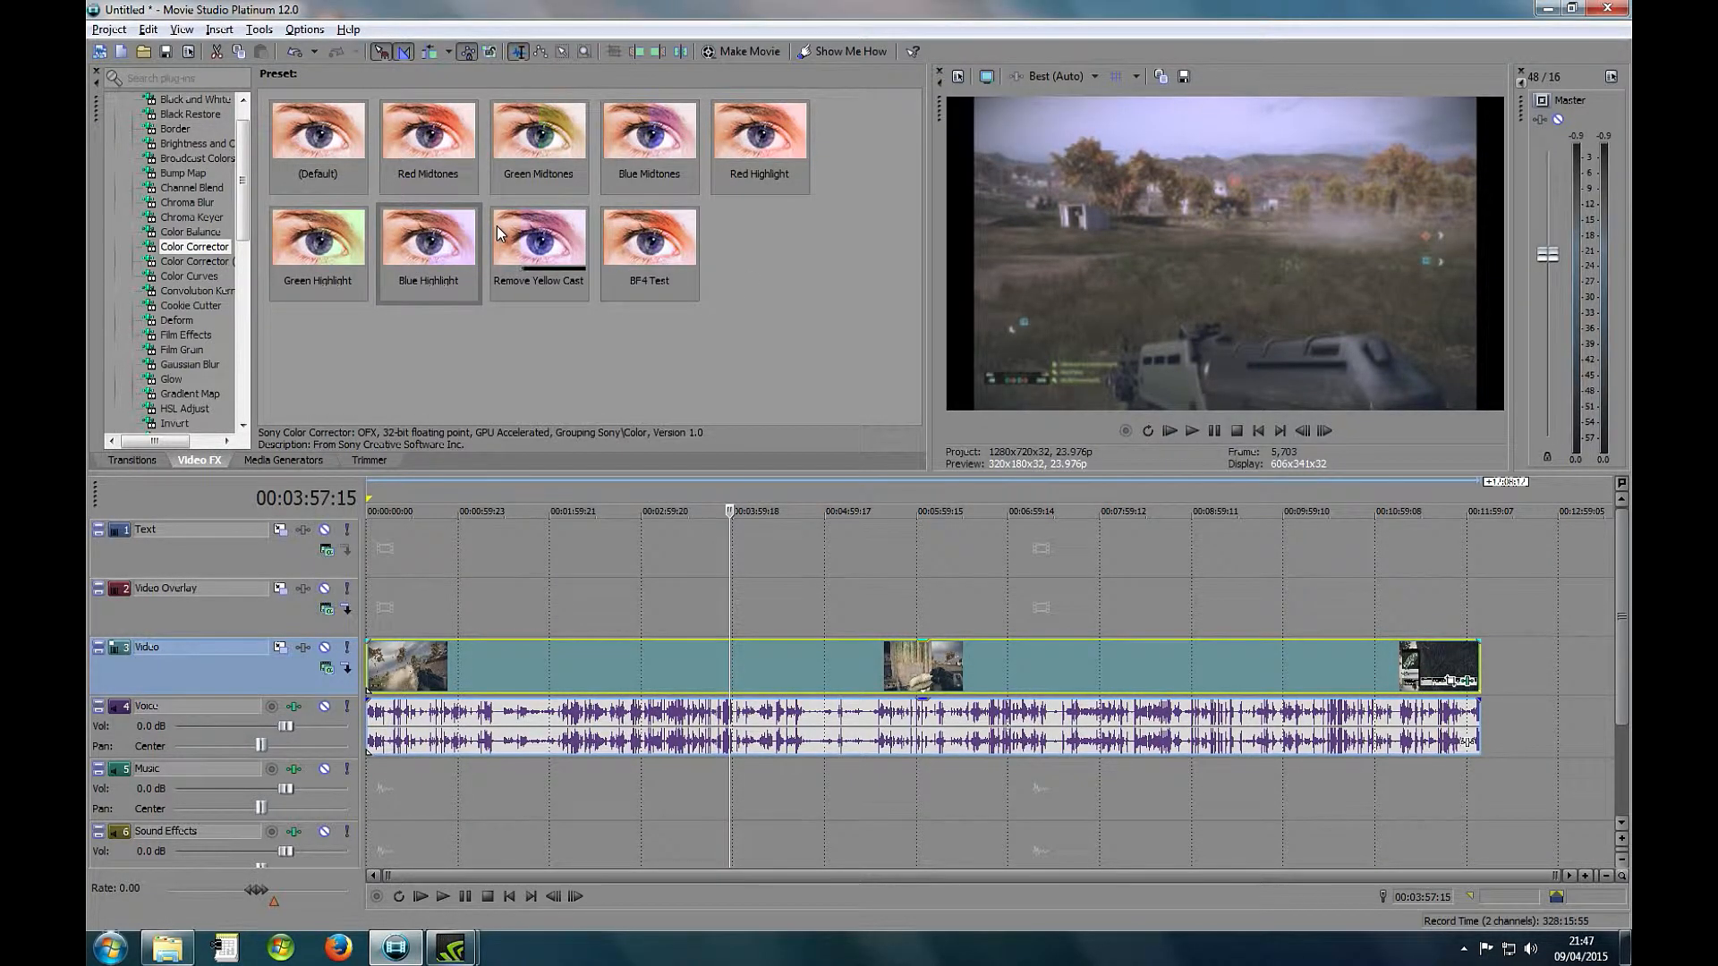
click(149, 30)
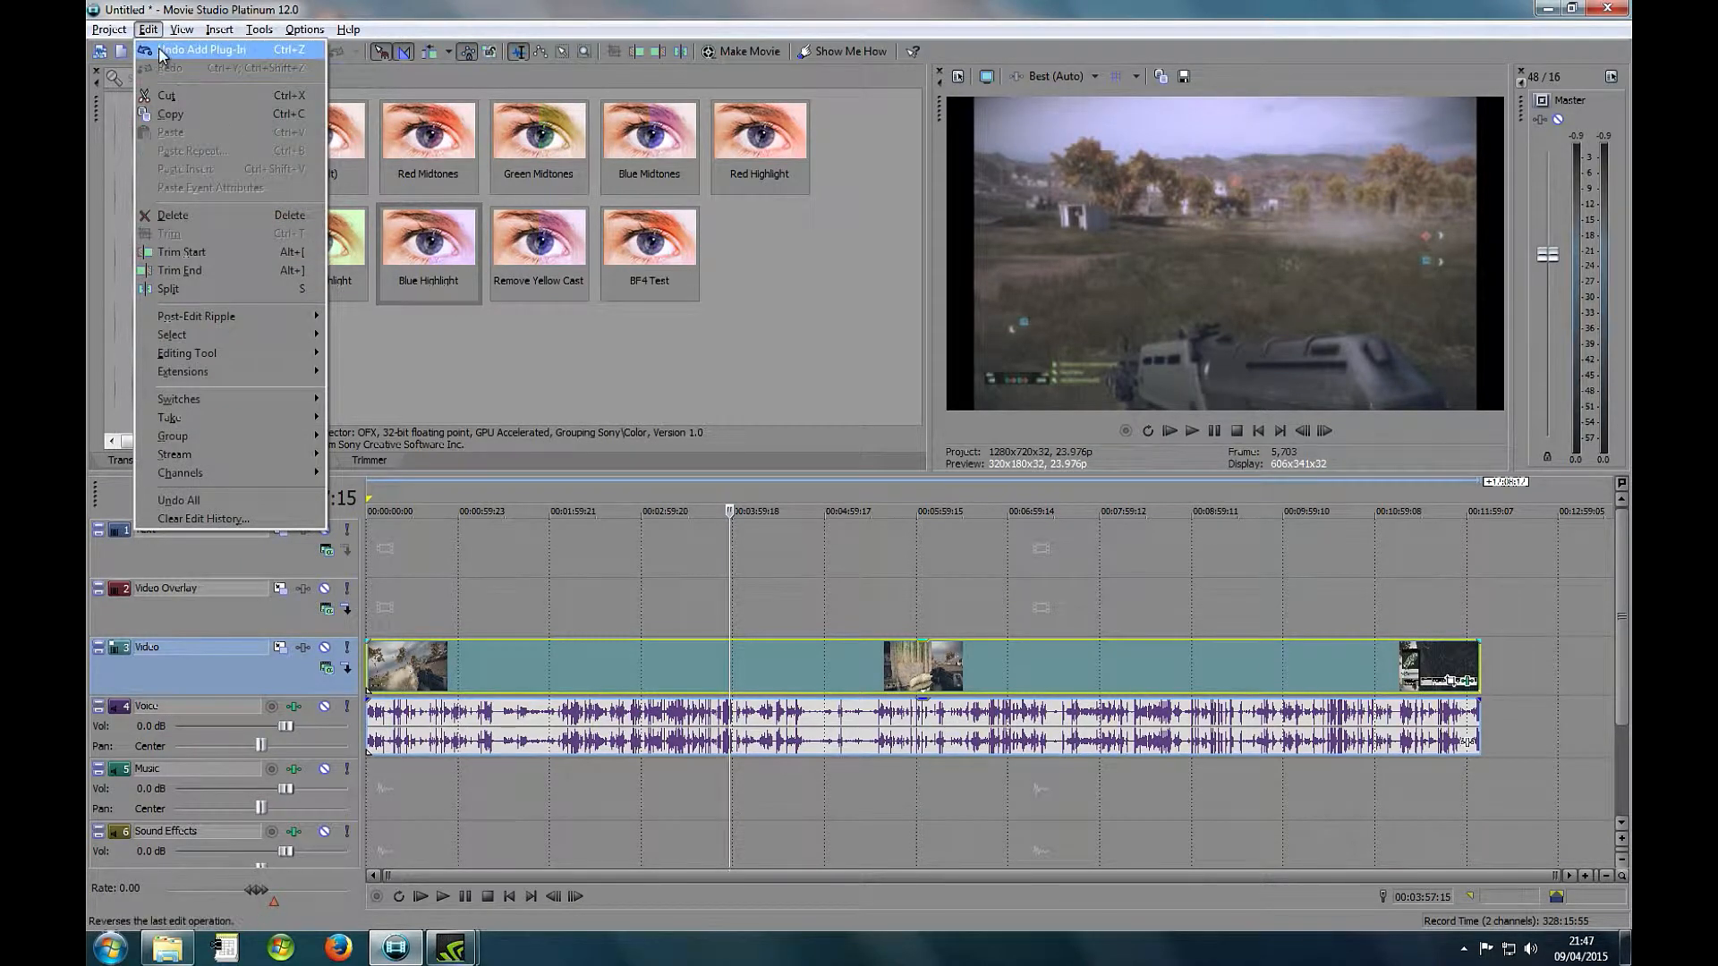
click(192, 50)
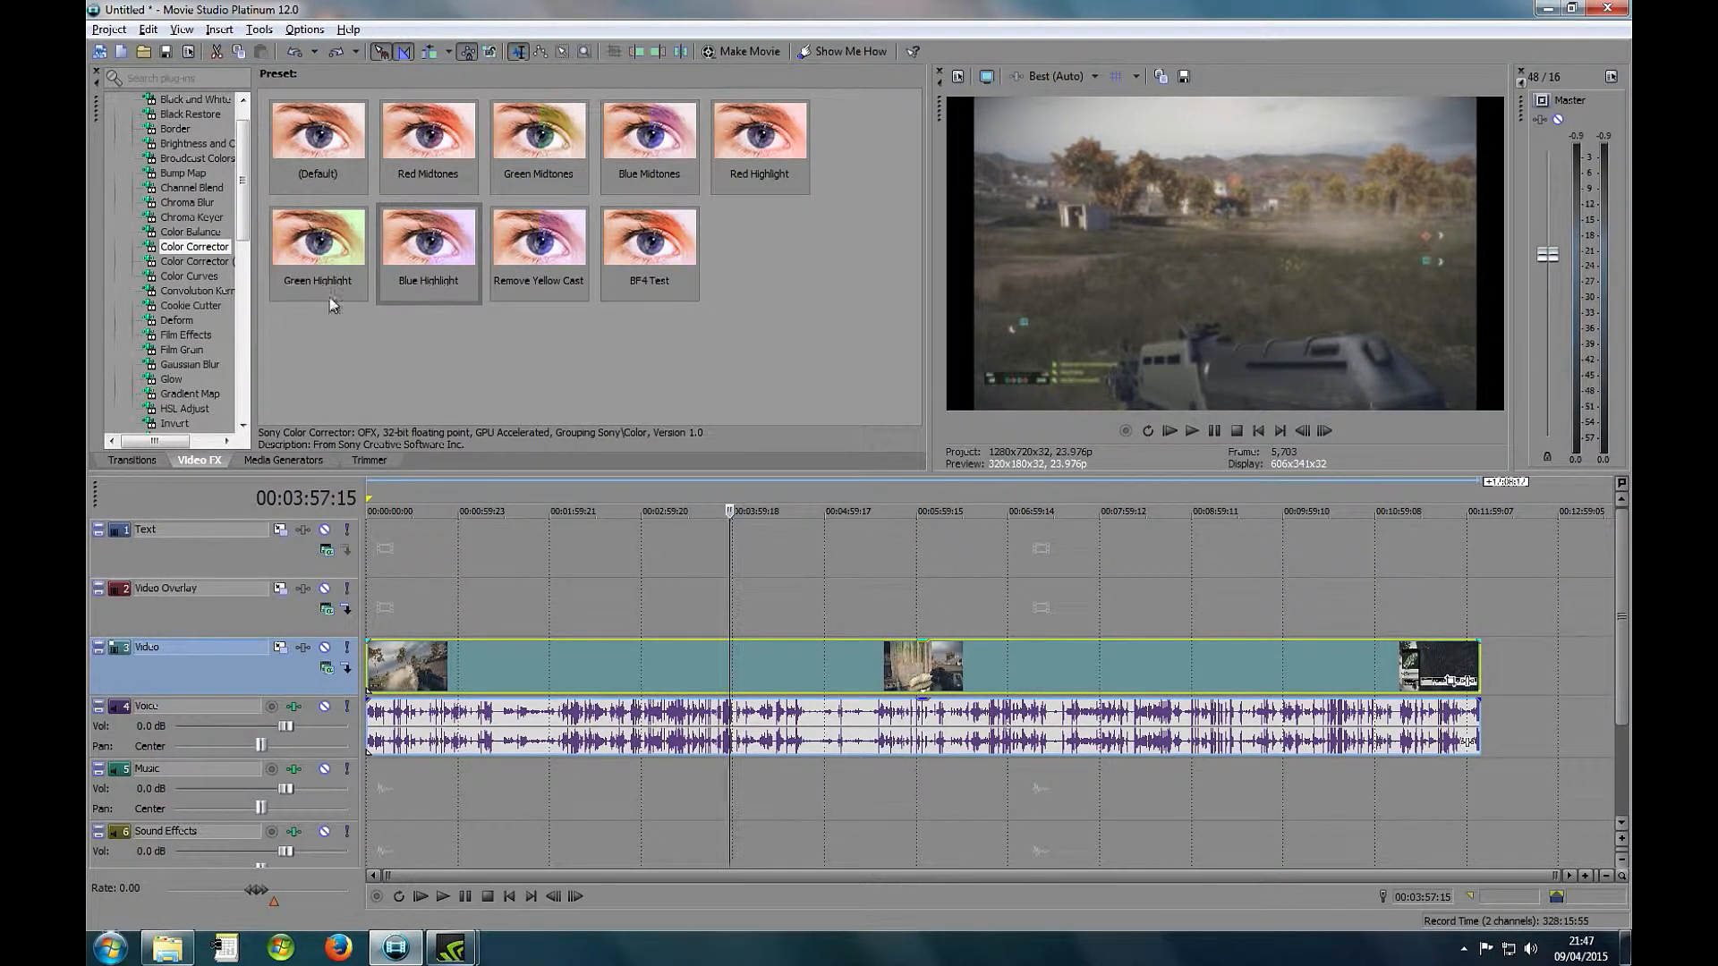
Apply the Sharpen effect's BF4 Test preset to the video clip and close the effect settings
scroll(212, 355, down, 9)
click(178, 261)
click(784, 140)
drag(775, 148, 782, 662)
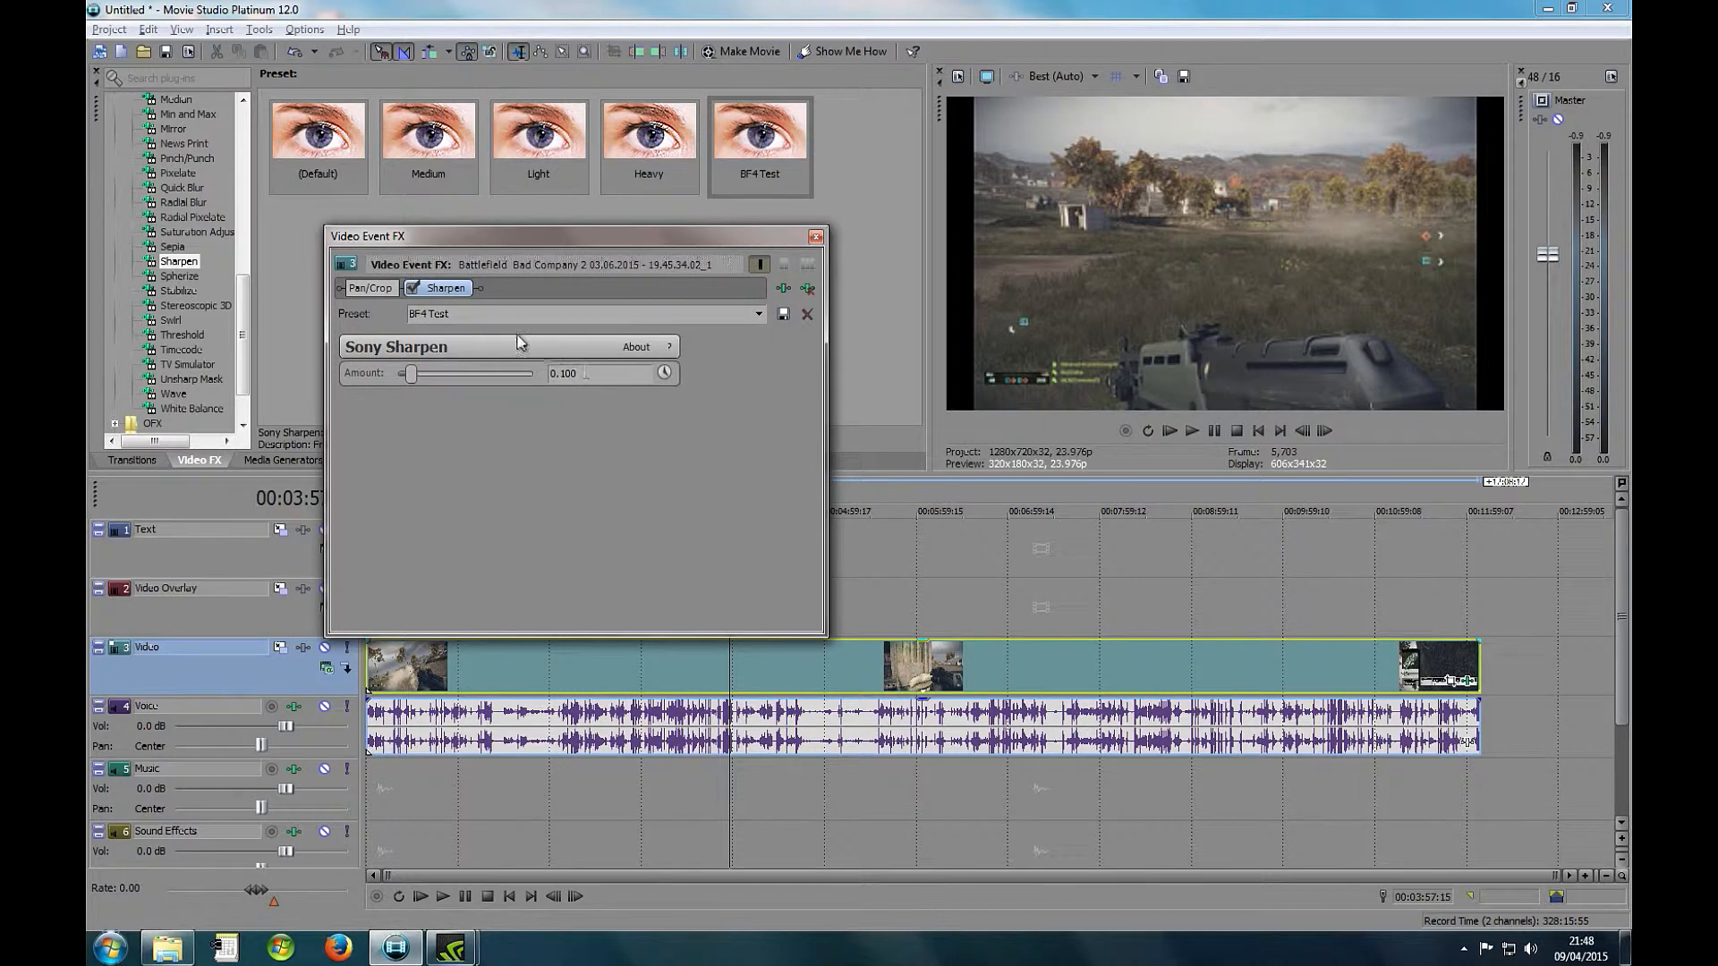
click(816, 239)
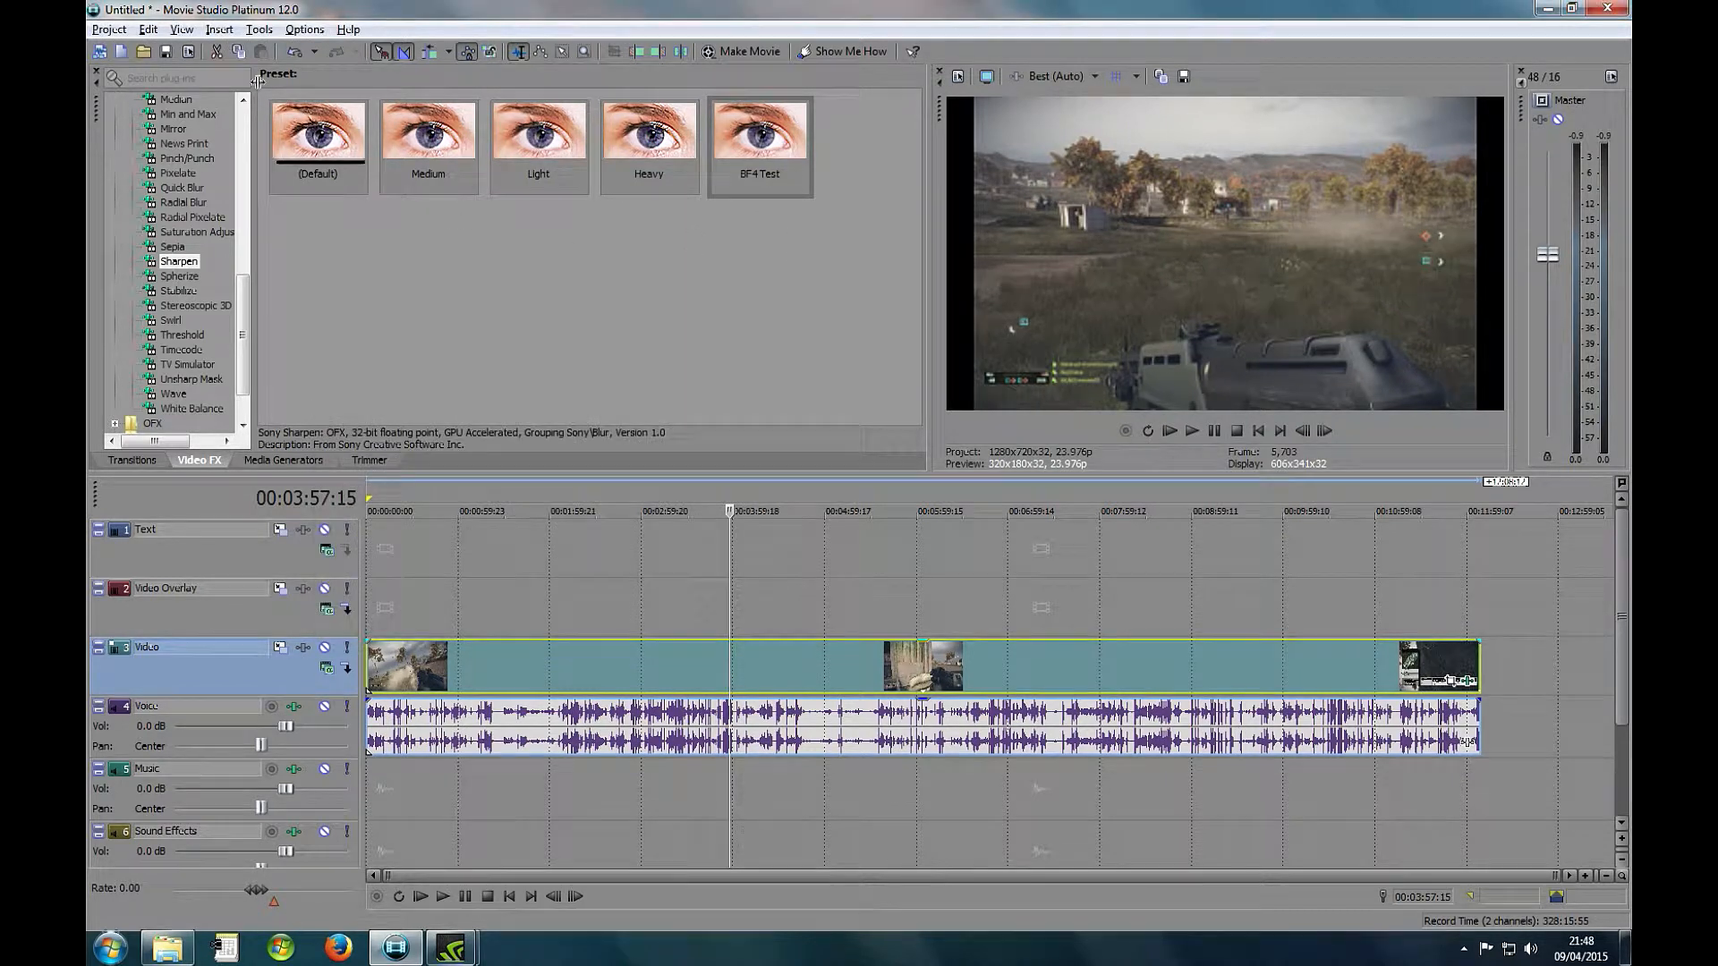
Undo the Sharpen effect, reapply its BF4 Test preset to the video clip, and close the effect settings
click(147, 29)
click(150, 68)
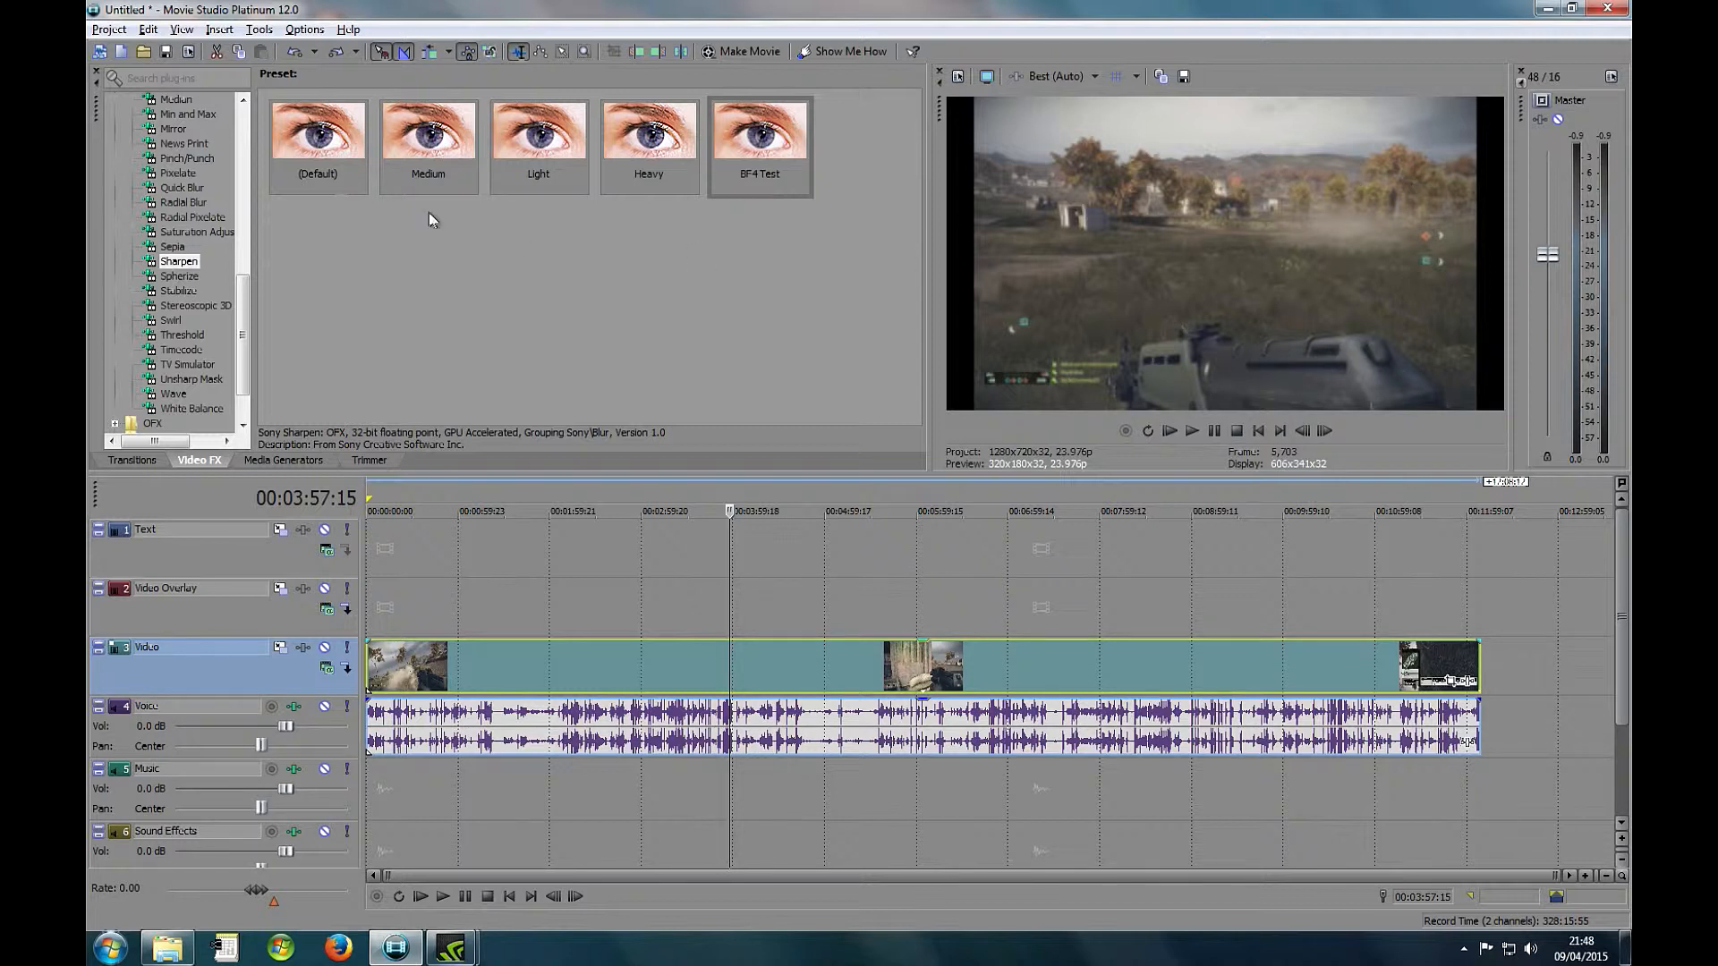
drag(767, 139, 693, 662)
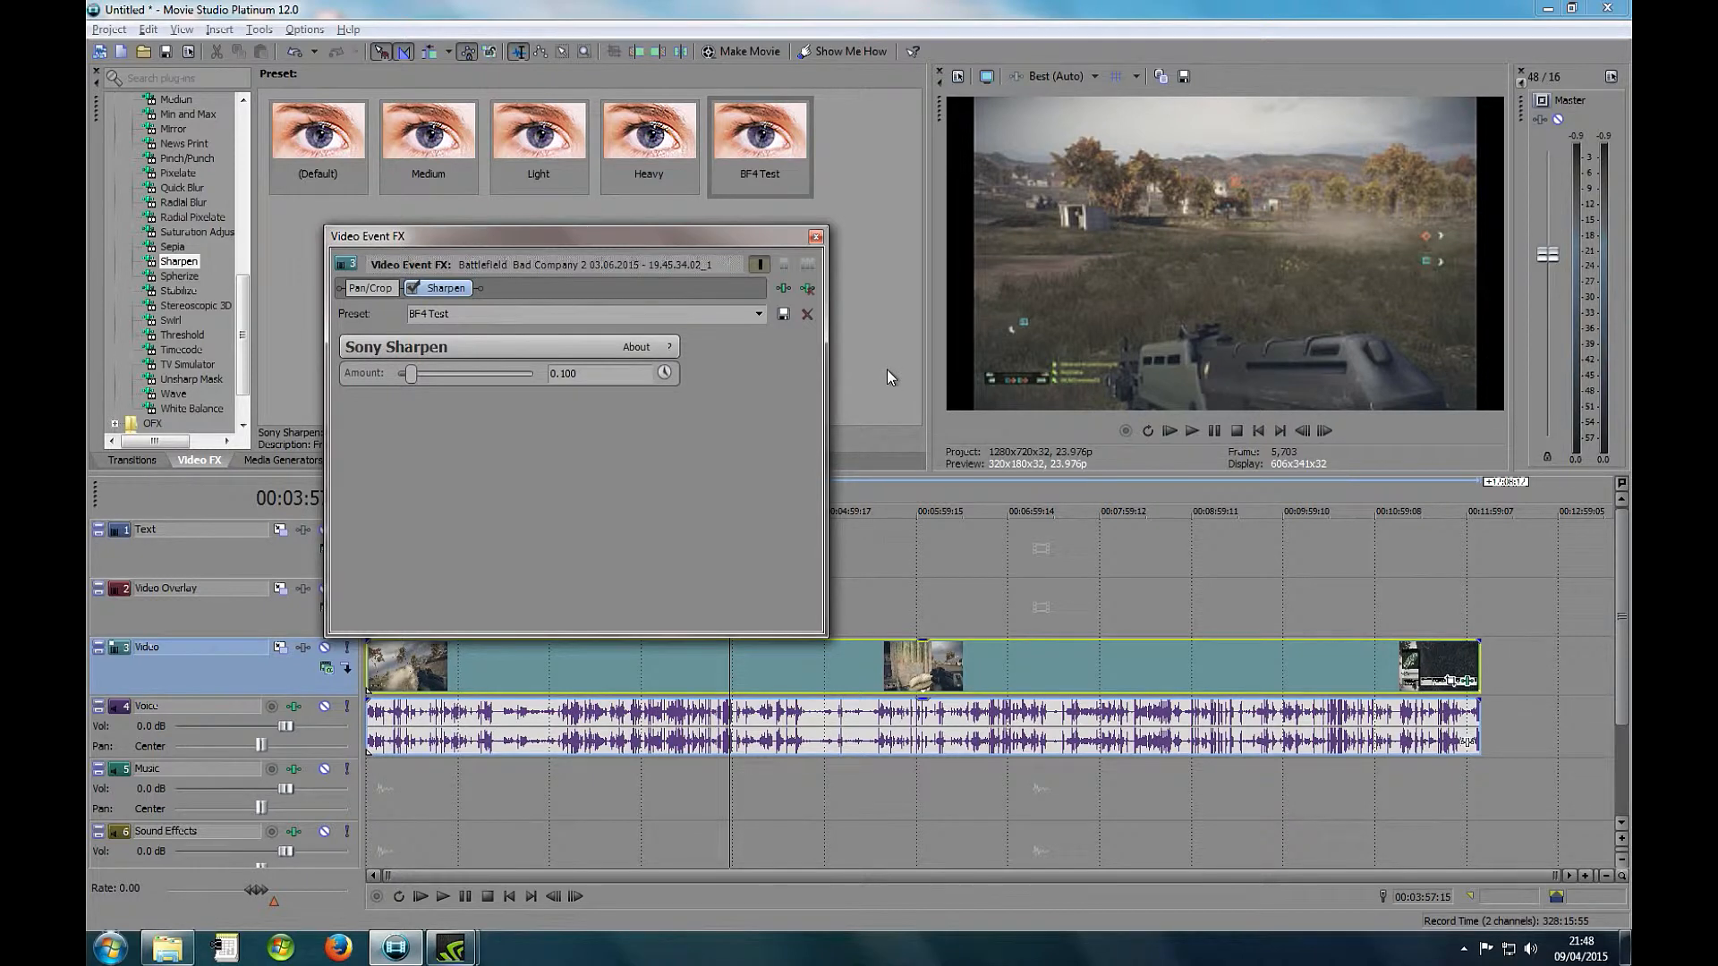
click(815, 236)
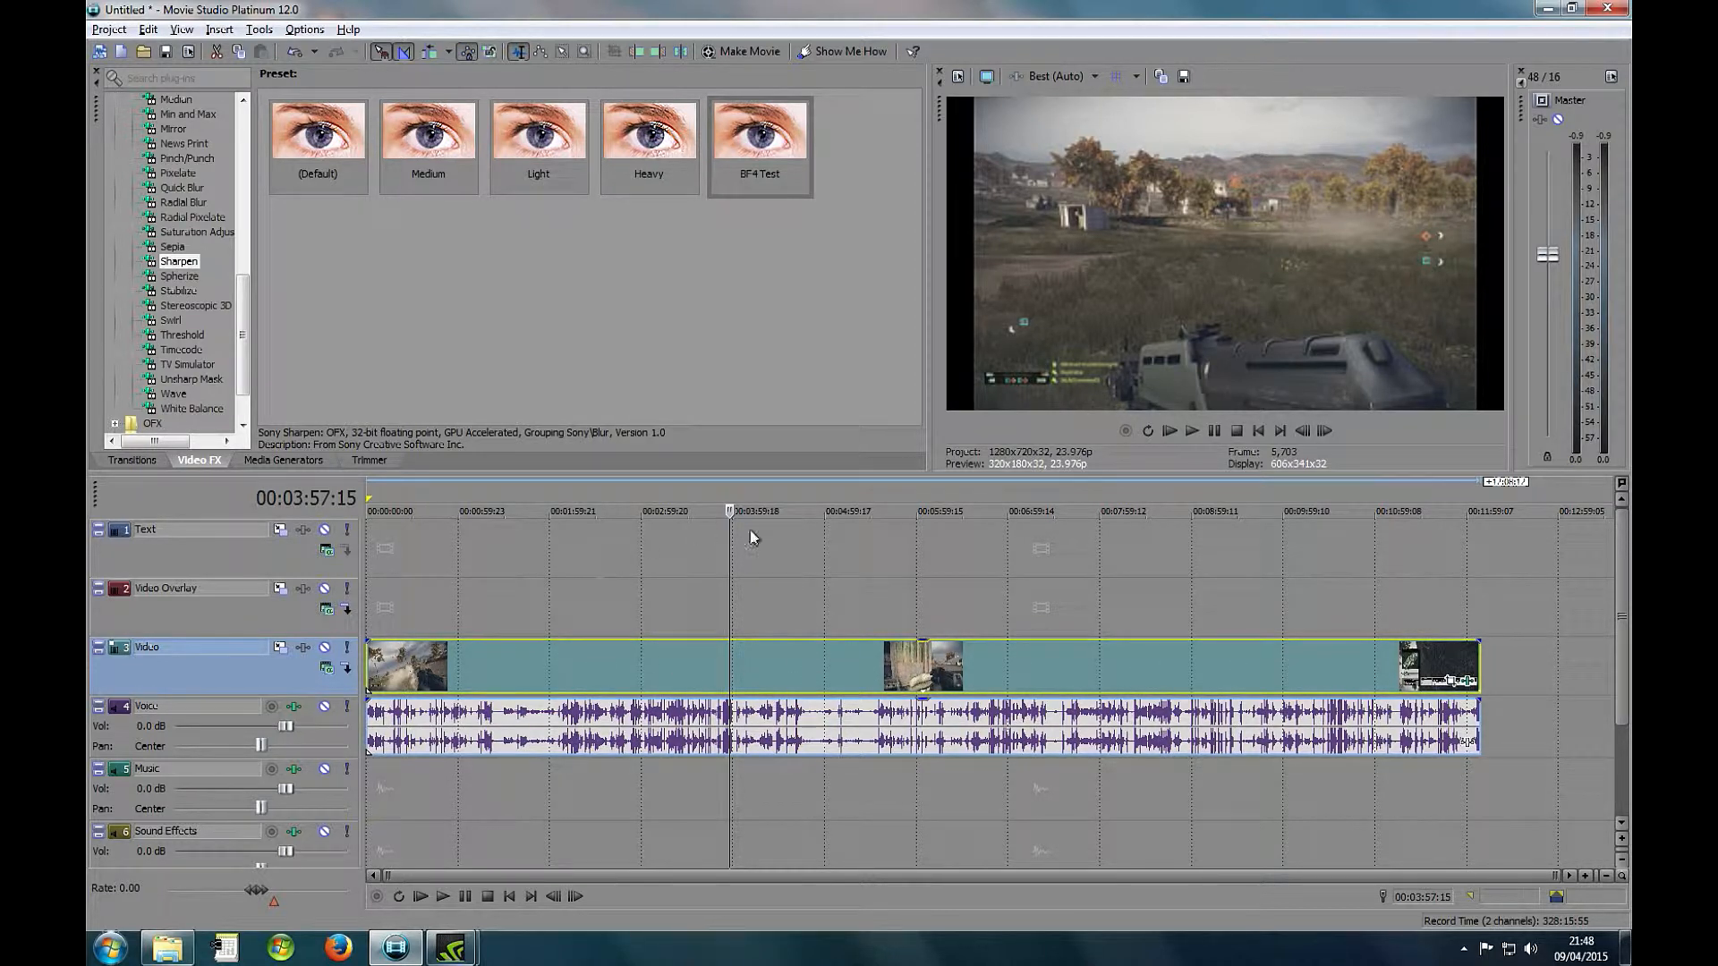
Open the customization of the Internet HD 1080p Bitrate = 10-8 render template and examine its video frame and bit rate settings
click(110, 30)
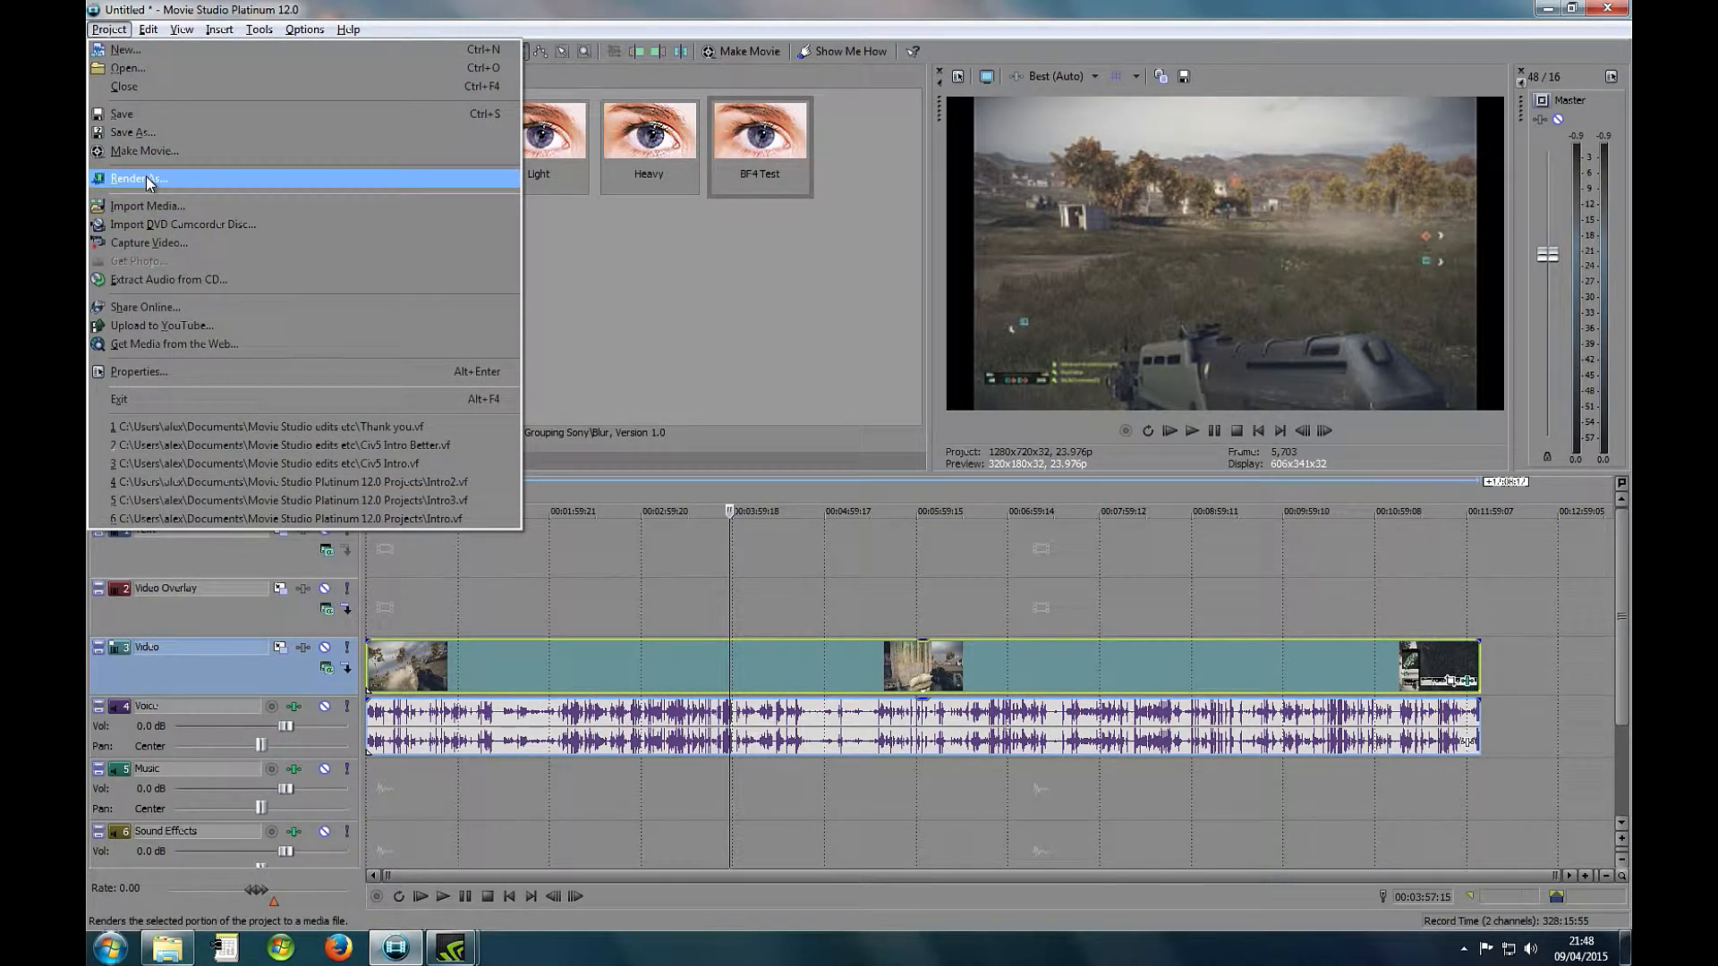
click(206, 179)
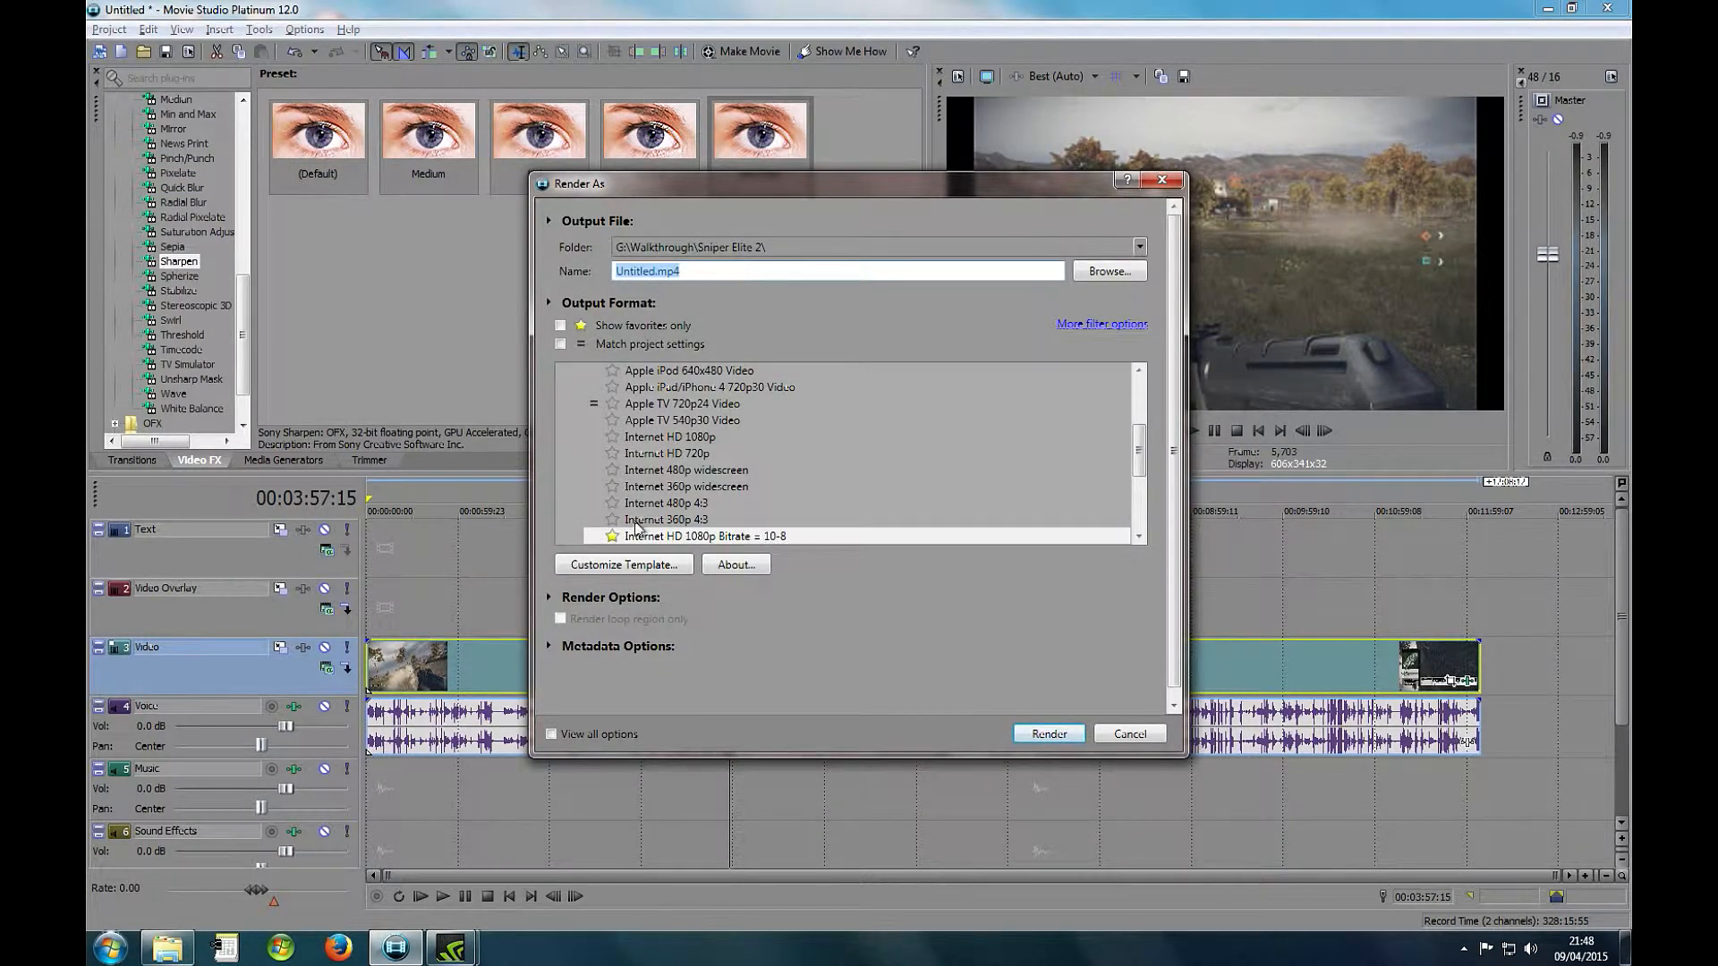
click(637, 565)
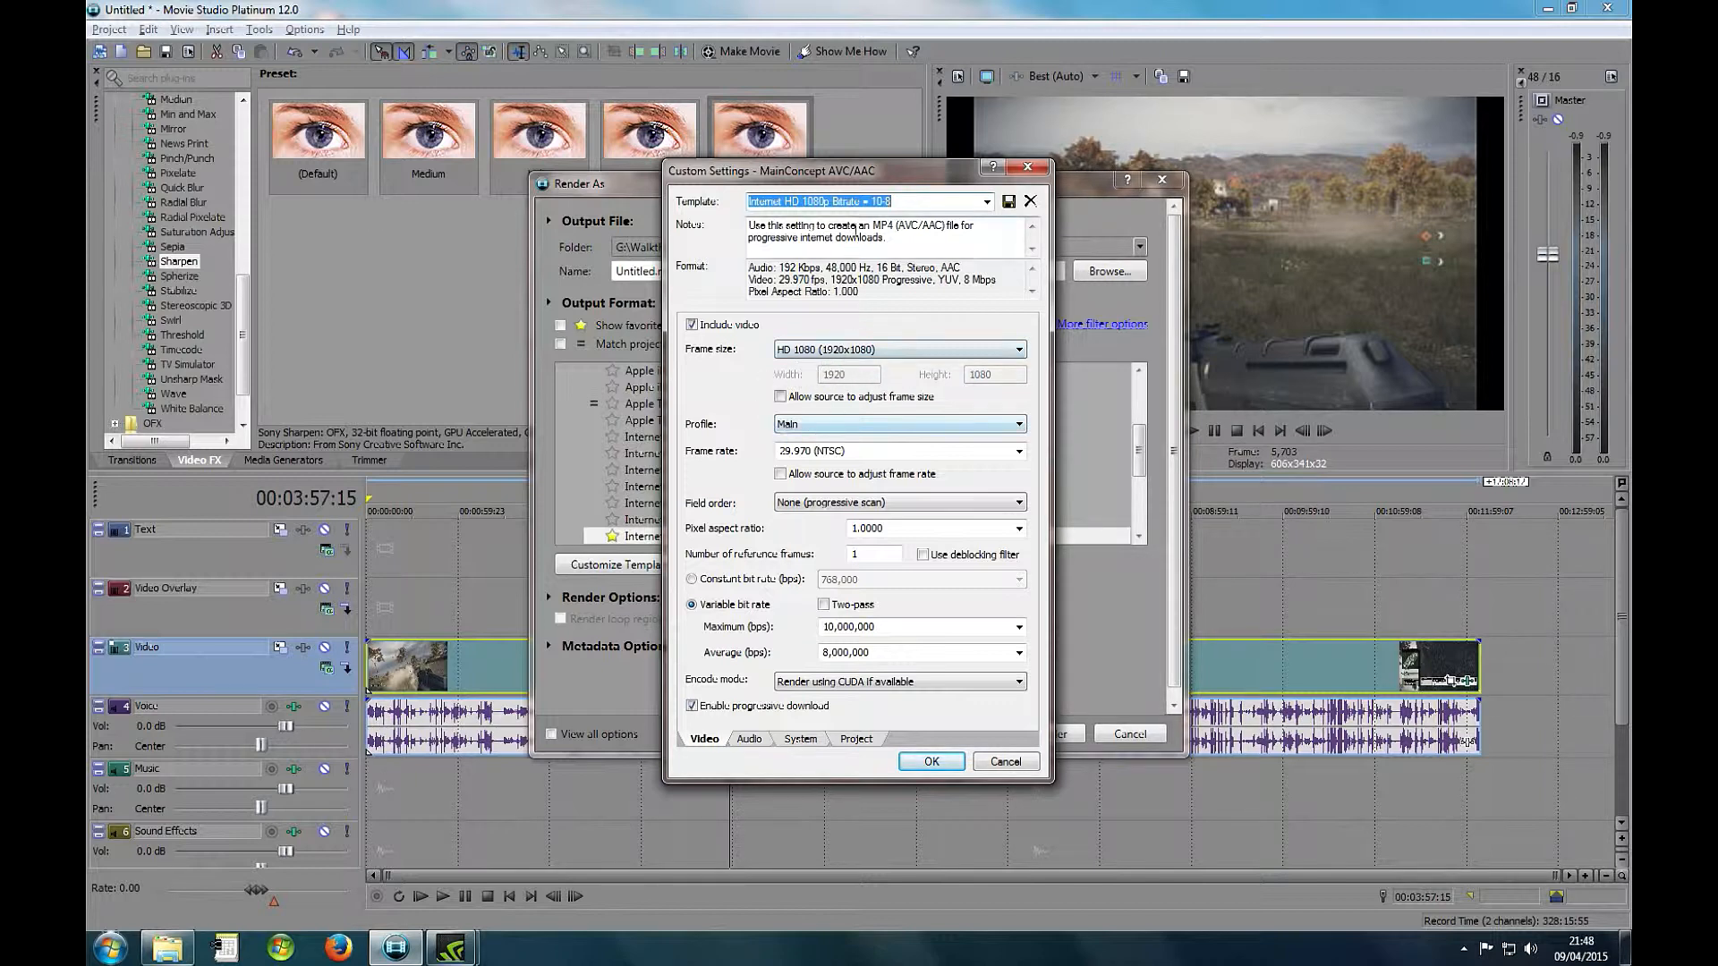
drag(861, 170, 1049, 161)
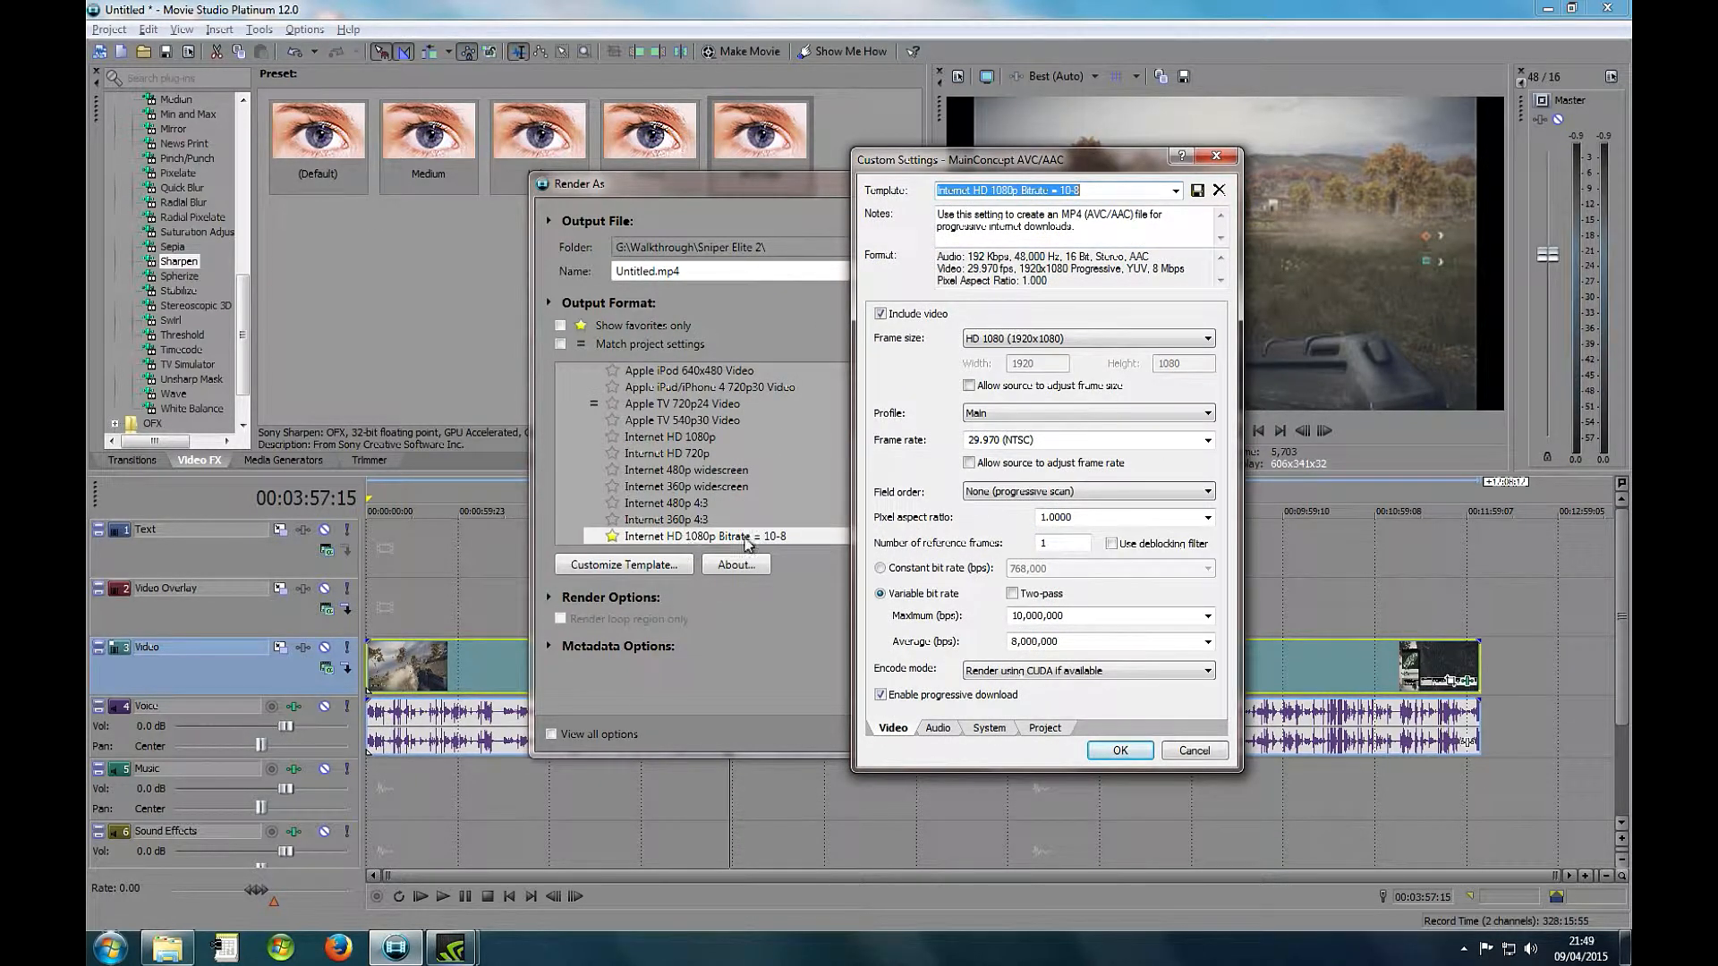
drag(1110, 162, 790, 133)
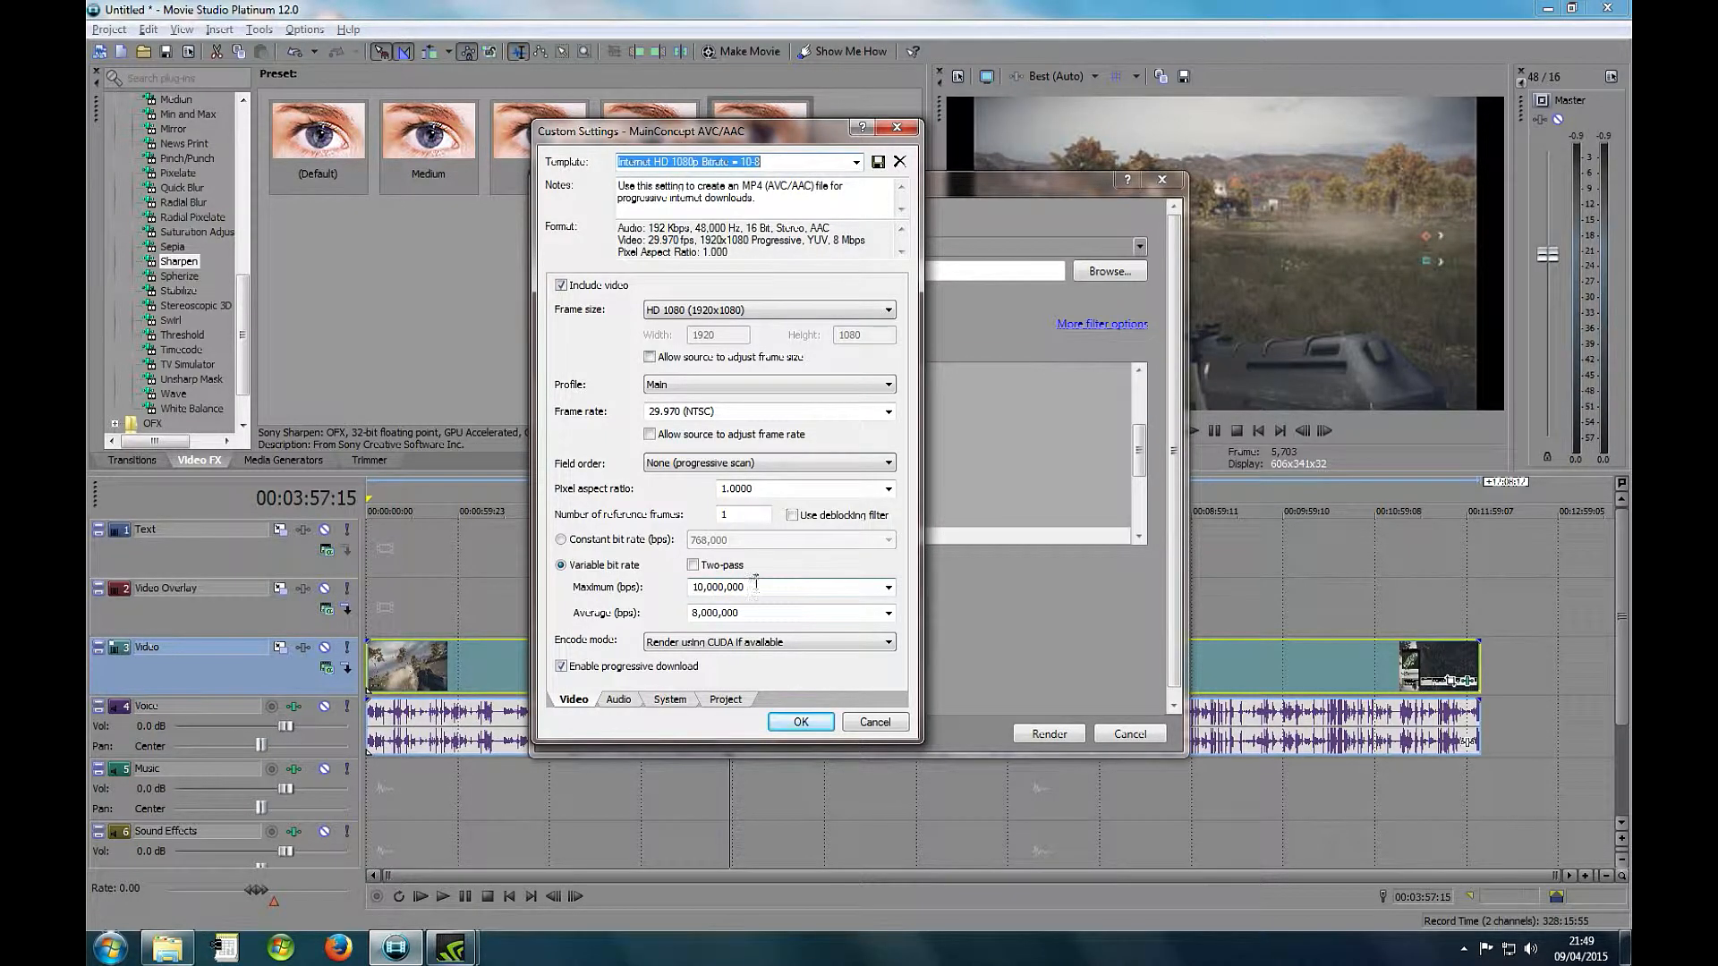
Review the render template's audio, system, project and video settings, and leave the render setup without rendering
click(621, 701)
click(679, 700)
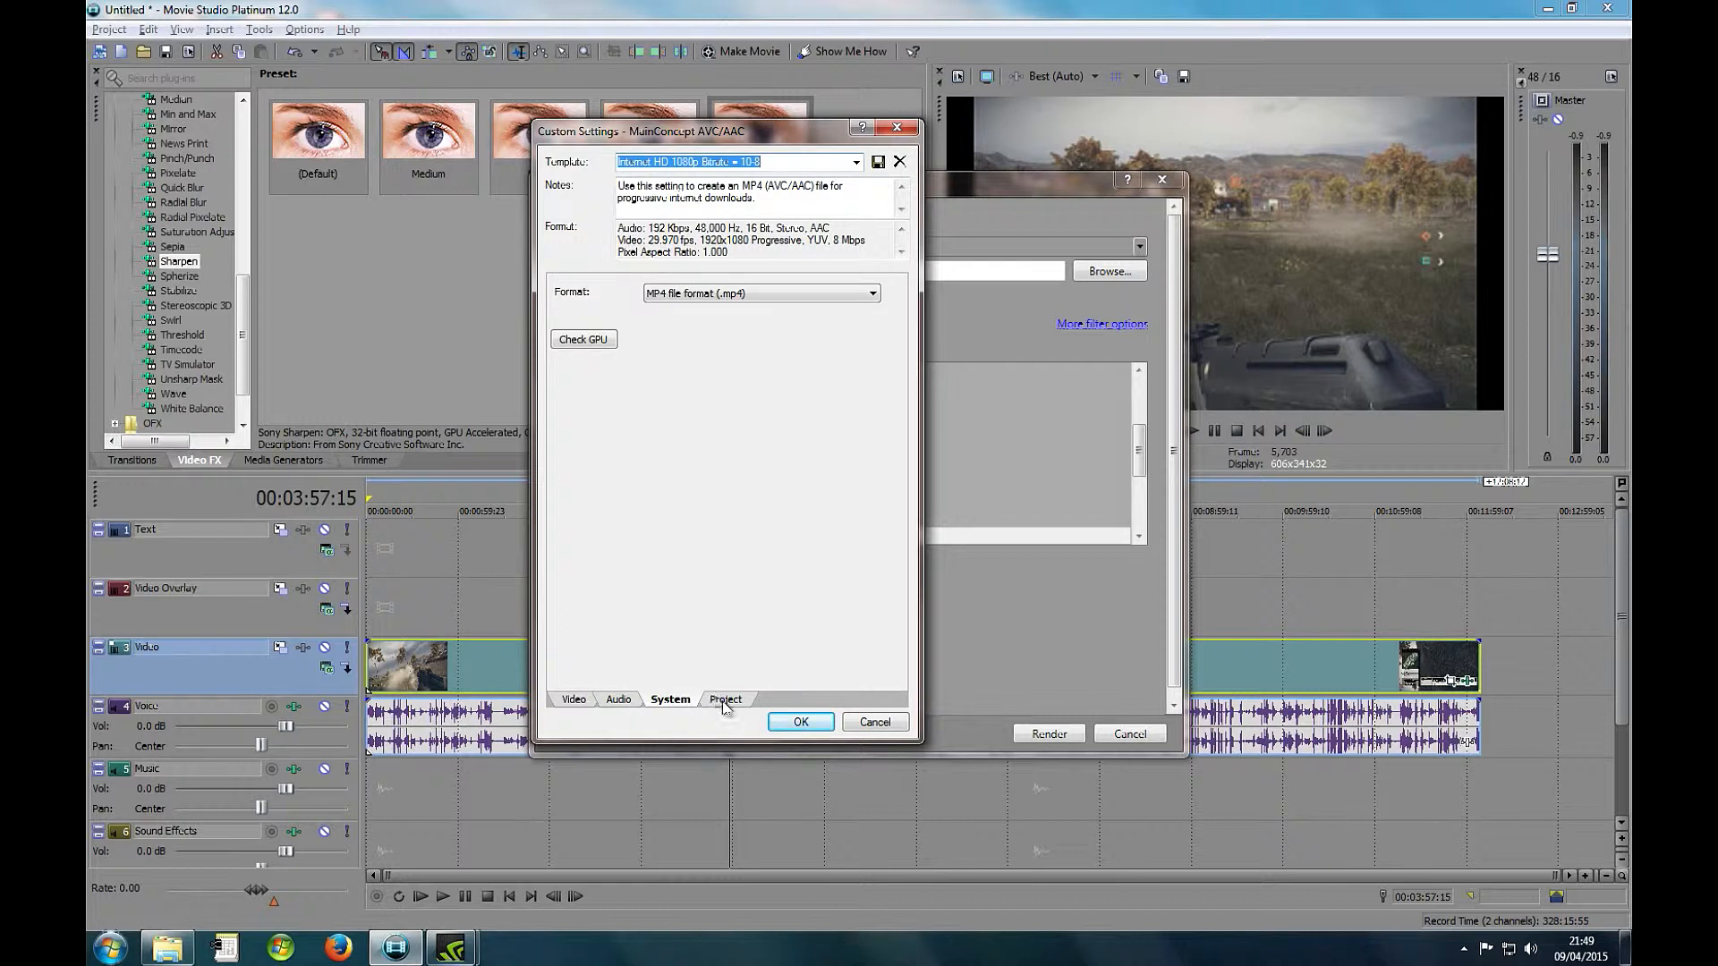
click(723, 702)
click(669, 701)
click(574, 701)
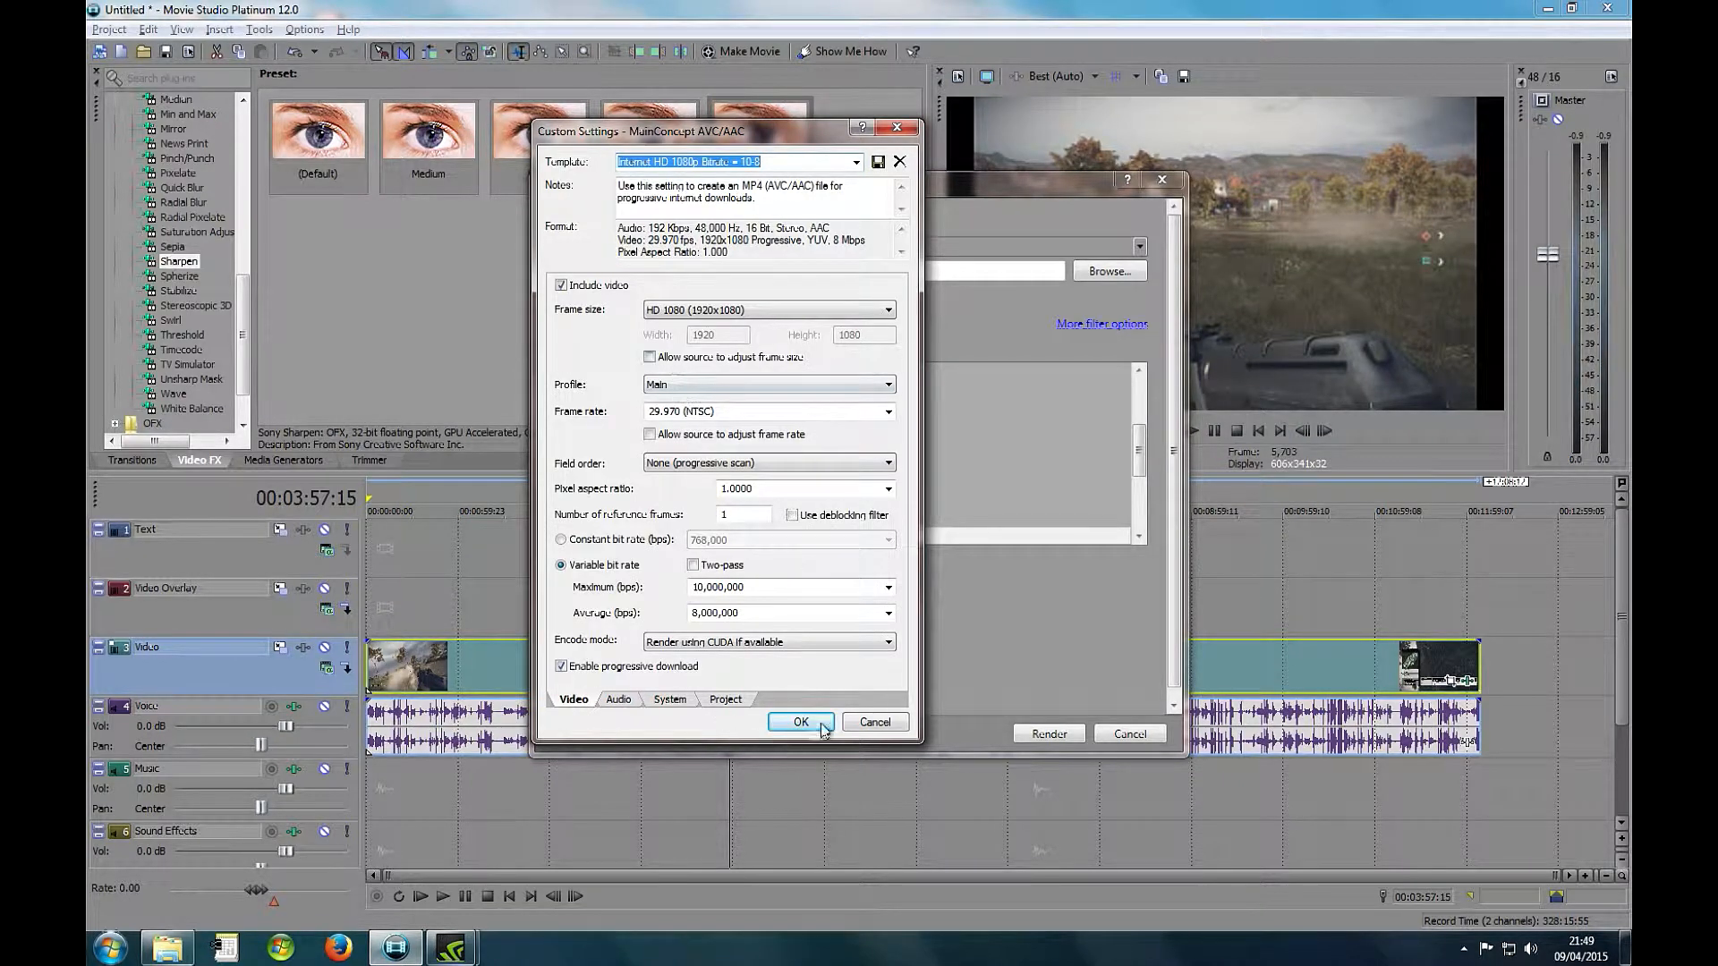
click(861, 721)
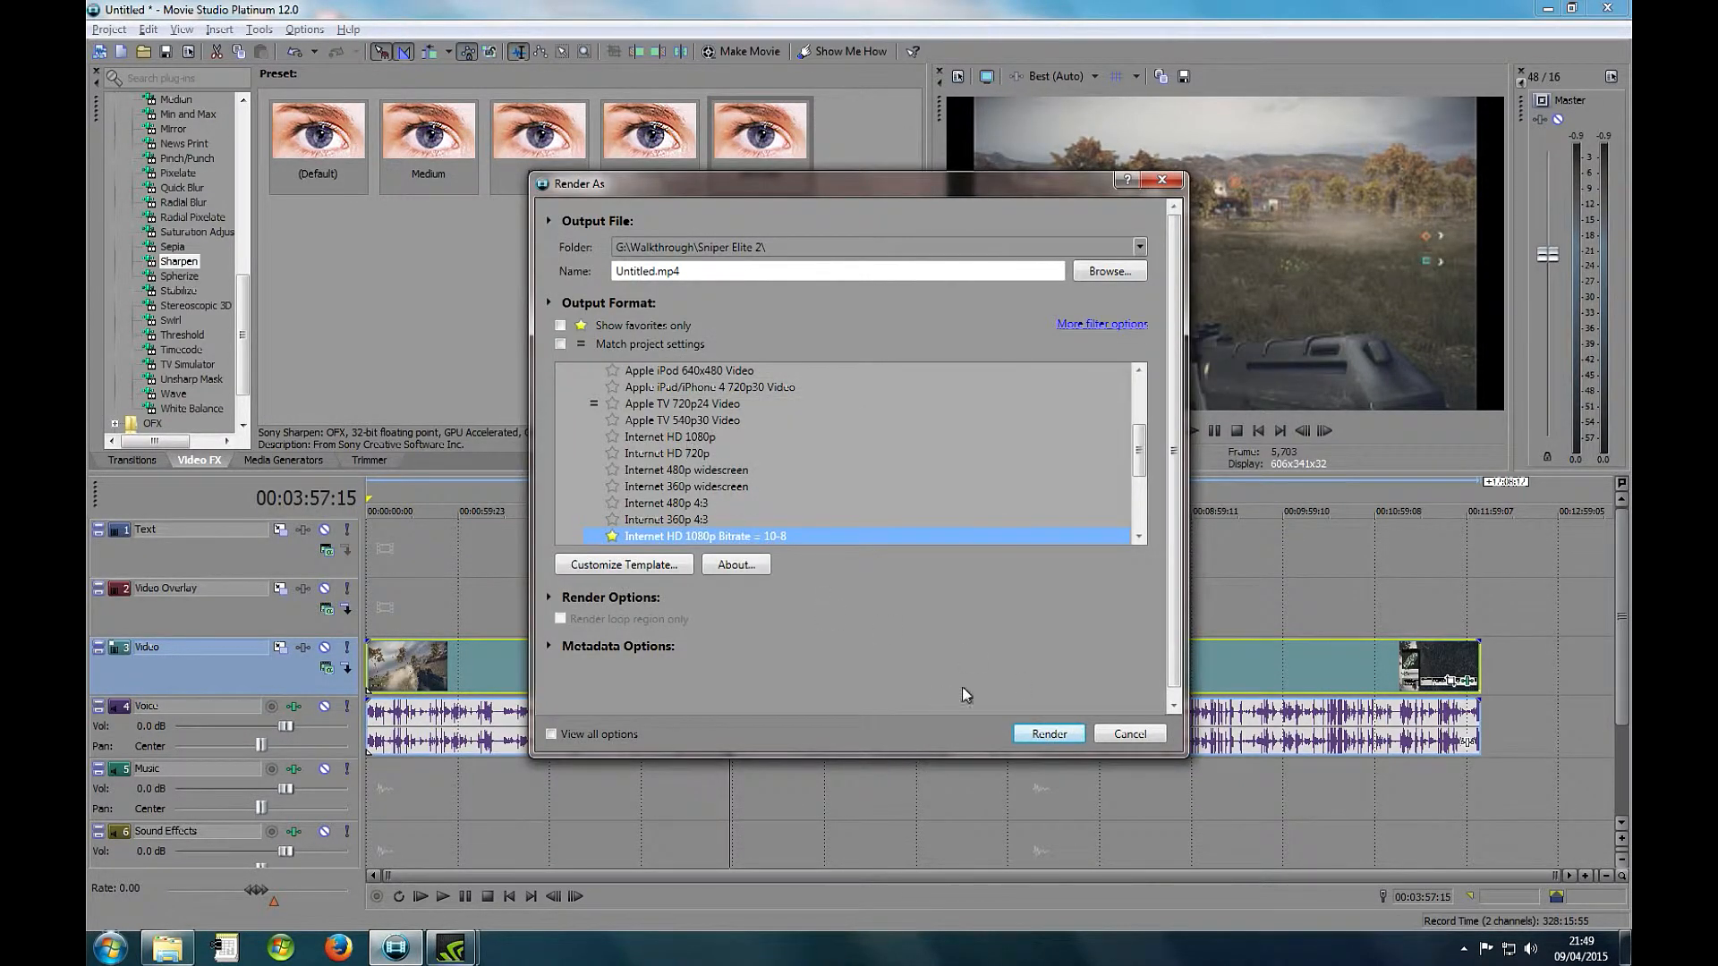
click(1128, 735)
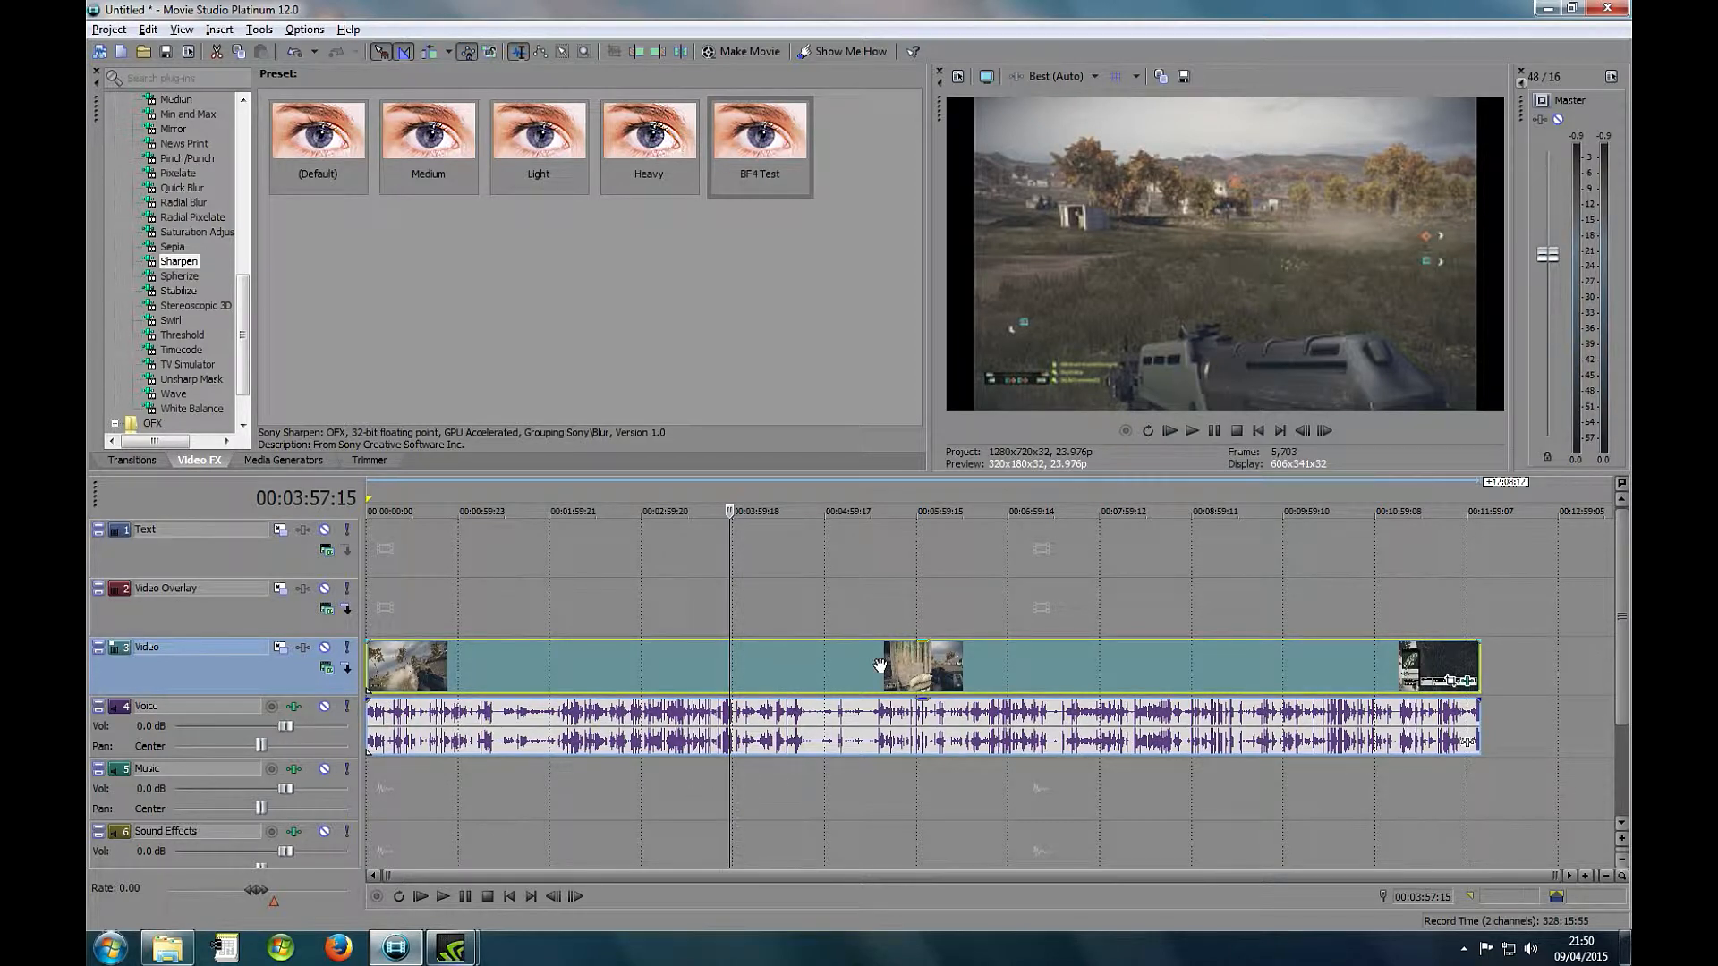
Place the playhead at the end of the video clip and clear the clip selection
click(1485, 575)
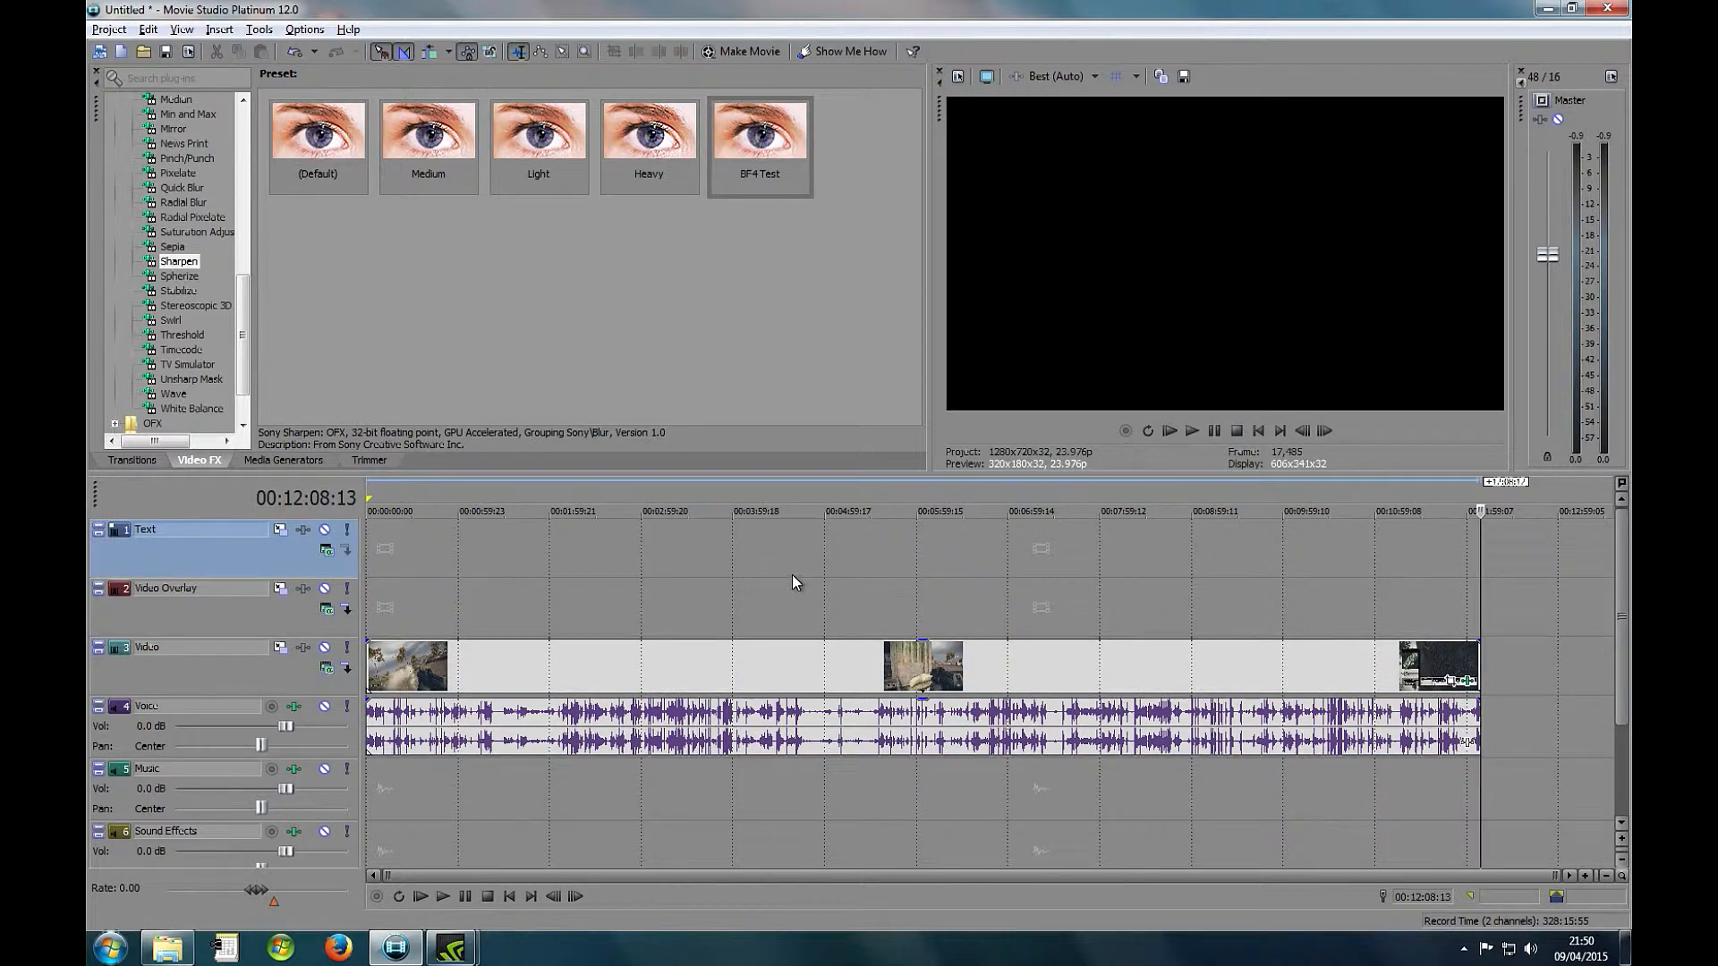